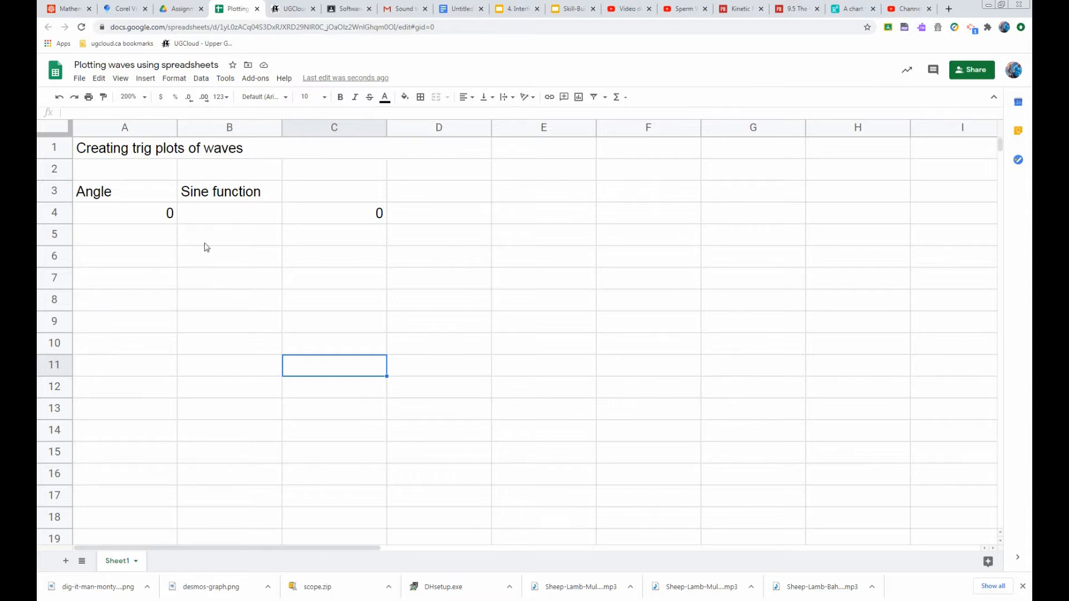
Enter the formula =sin(a4) in the Sine function cell next to the first angle
{"action": "left_click", "coordinate": [199, 214]}
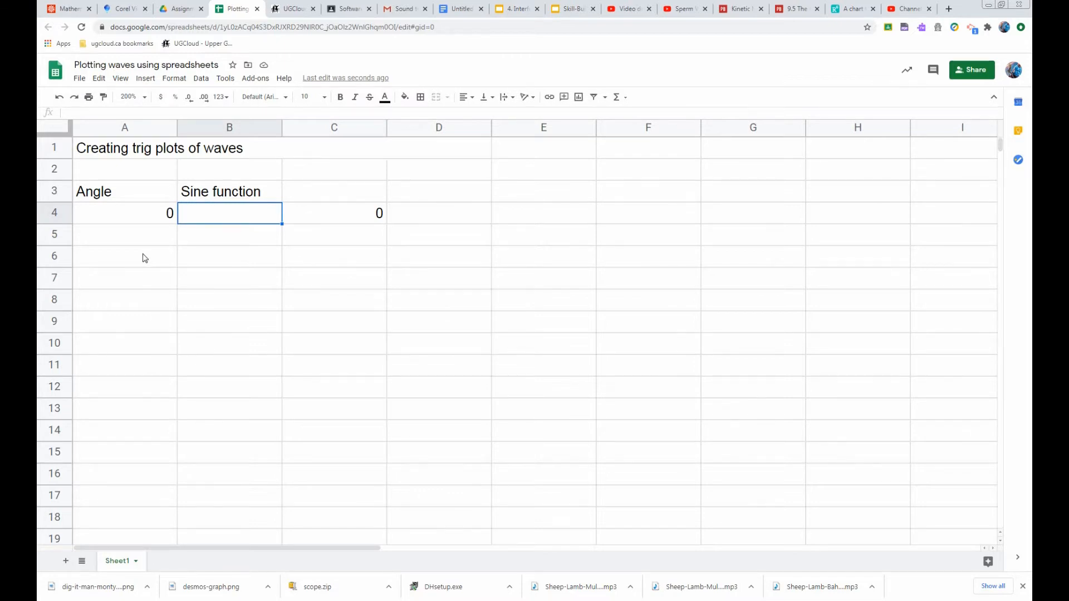
{"action": "type", "text": "=sin(a"}
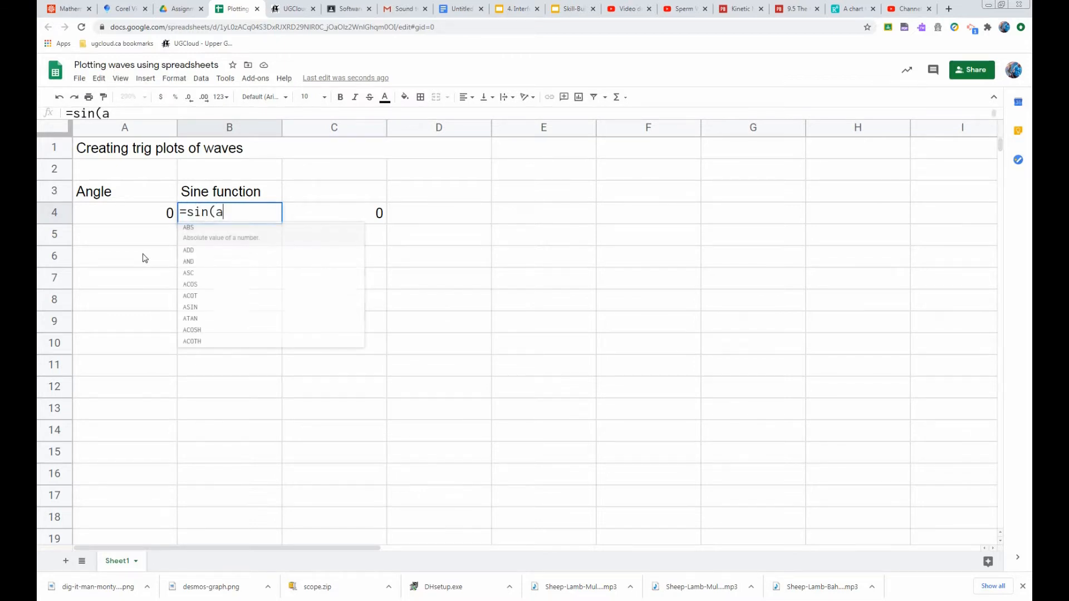
{"action": "type", "text": "4)"}
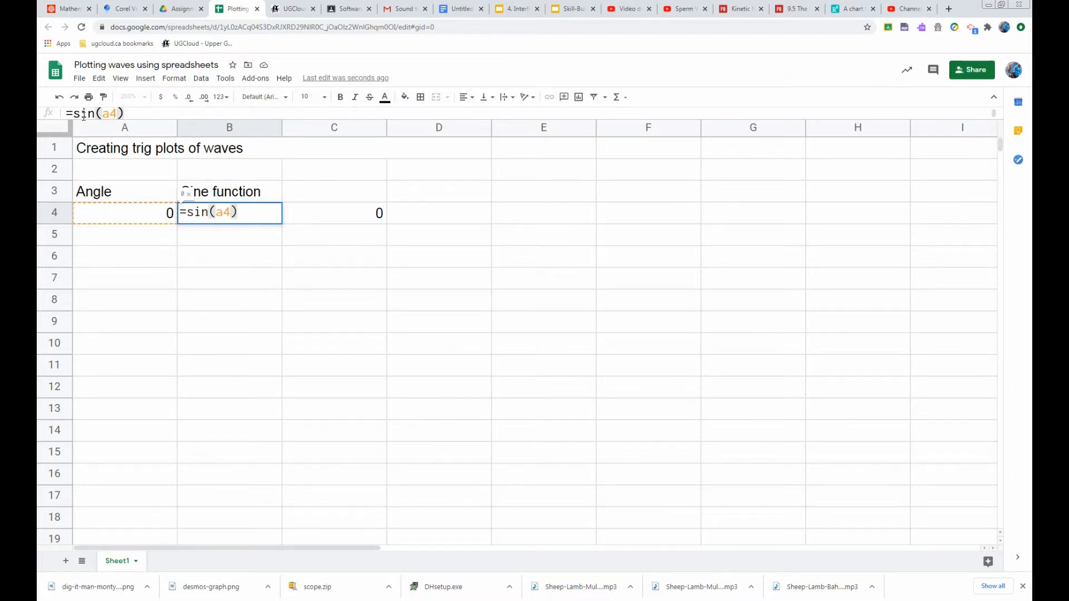
{"action": "left_click", "coordinate": [234, 304]}
{"action": "left_click", "coordinate": [222, 222]}
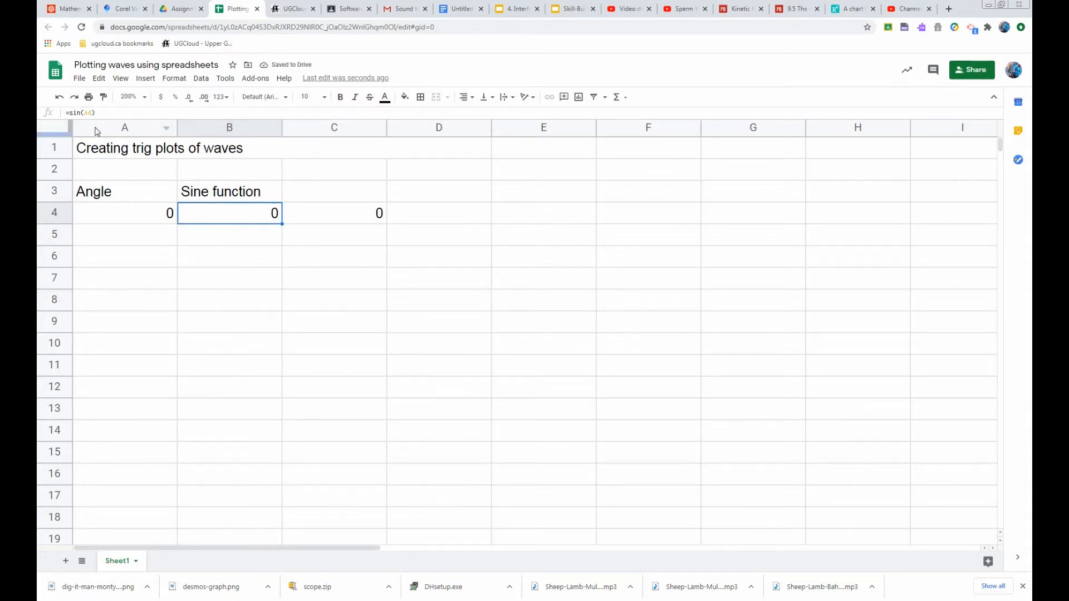
Set the first angle value in A4 to 360
{"action": "left_click", "coordinate": [236, 238]}
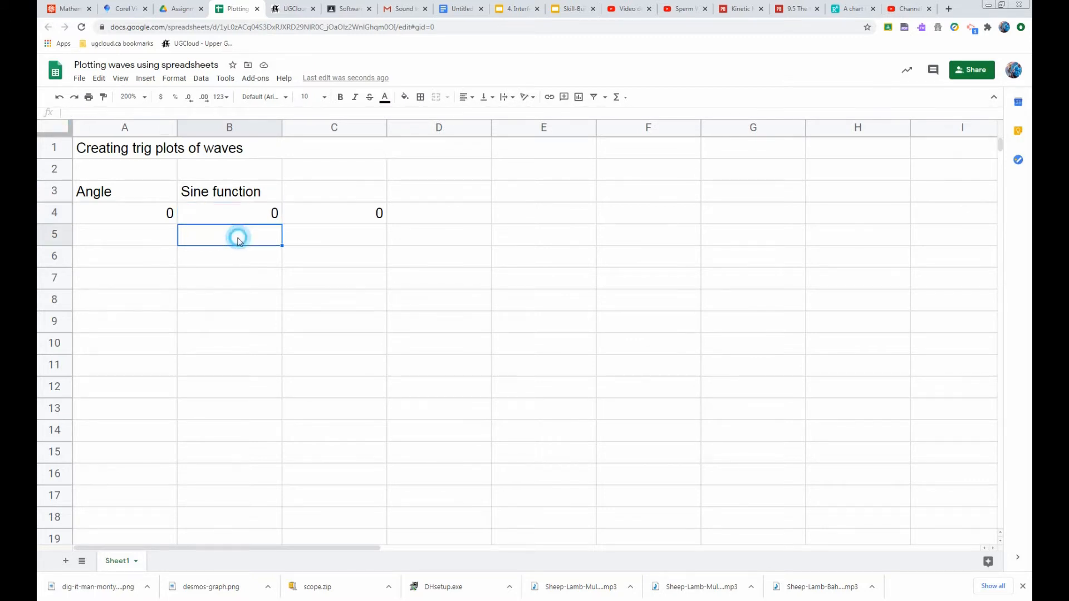
{"action": "left_click", "coordinate": [154, 220]}
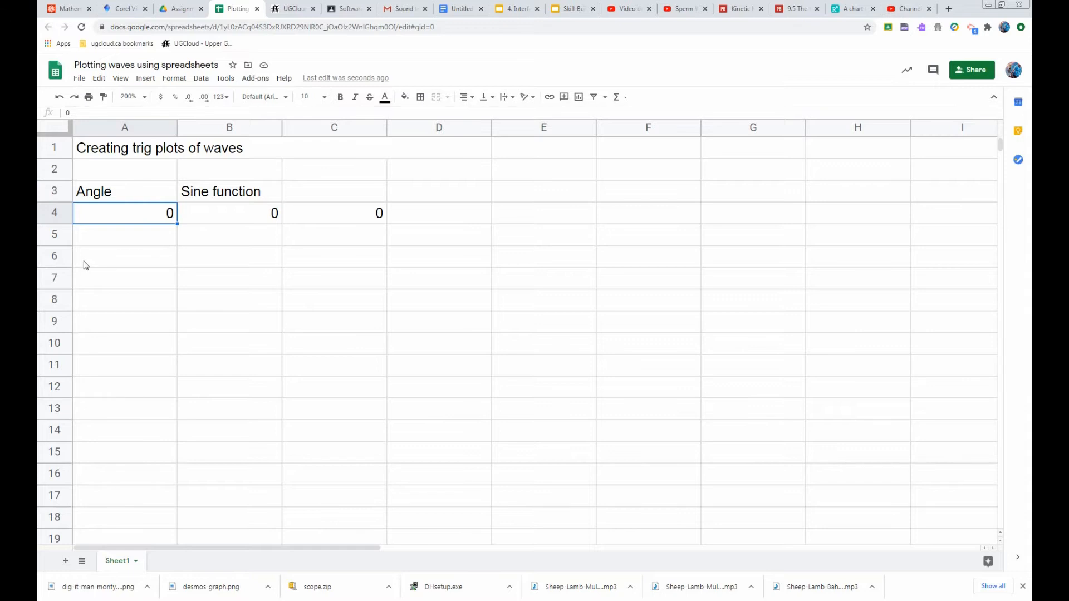
{"action": "type", "text": "360"}
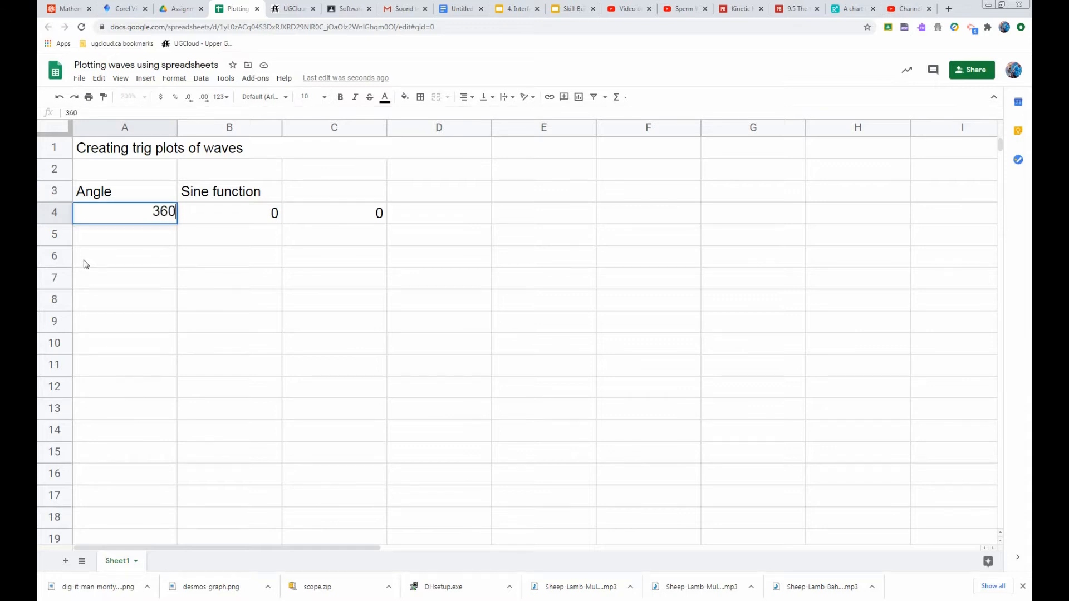
{"action": "key", "text": "Return"}
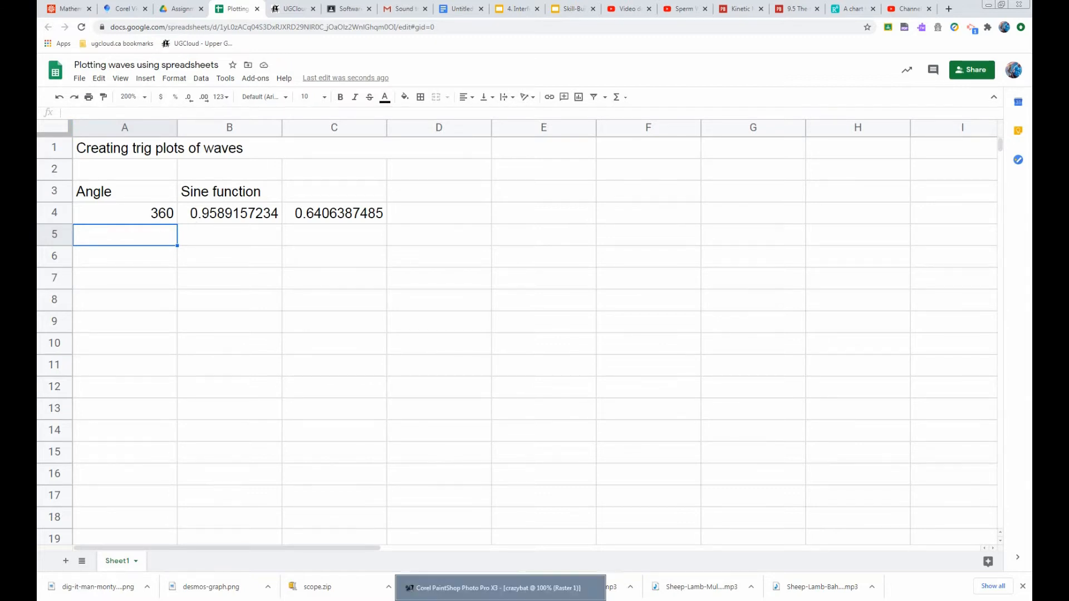
Switch to Calculator, compute π × 2 and copy the result
{"action": "left_click", "coordinate": [533, 600]}
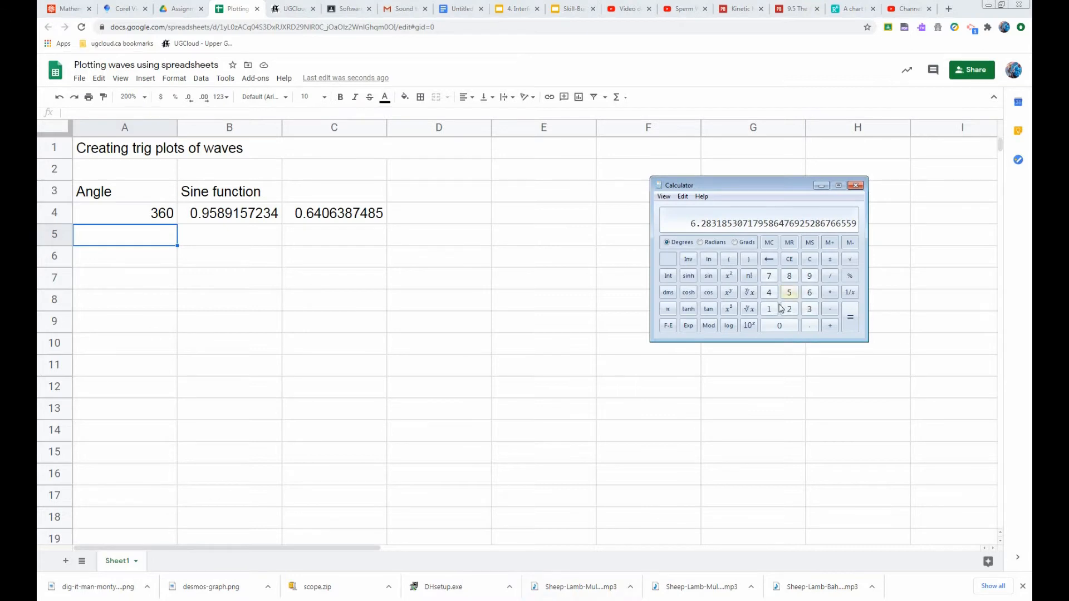
{"action": "left_click", "coordinate": [668, 309]}
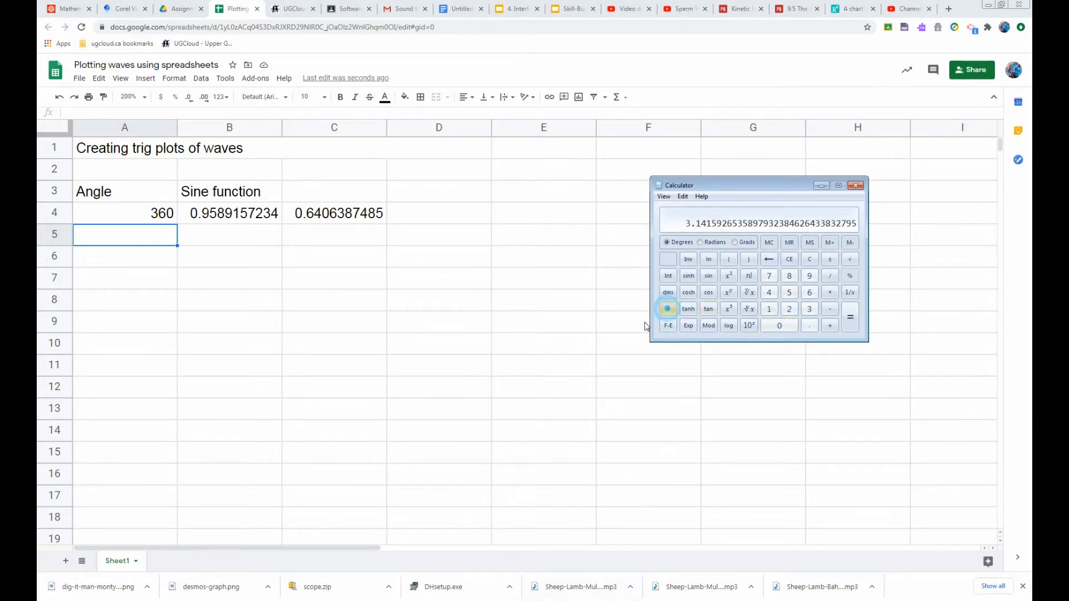
{"action": "left_click", "coordinate": [829, 292]}
{"action": "left_click", "coordinate": [789, 309]}
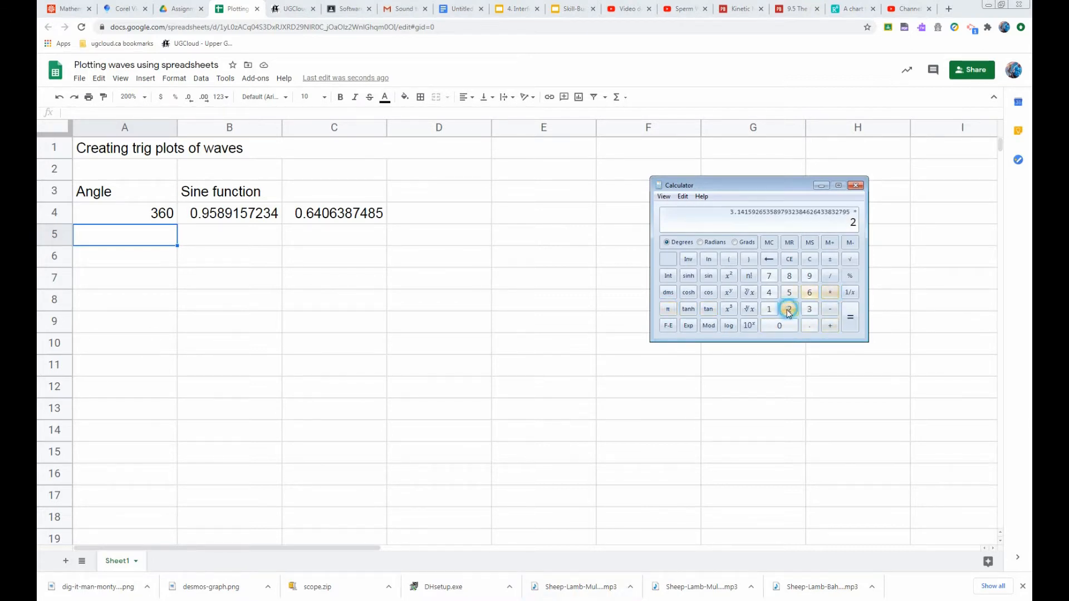
{"action": "left_click", "coordinate": [849, 321]}
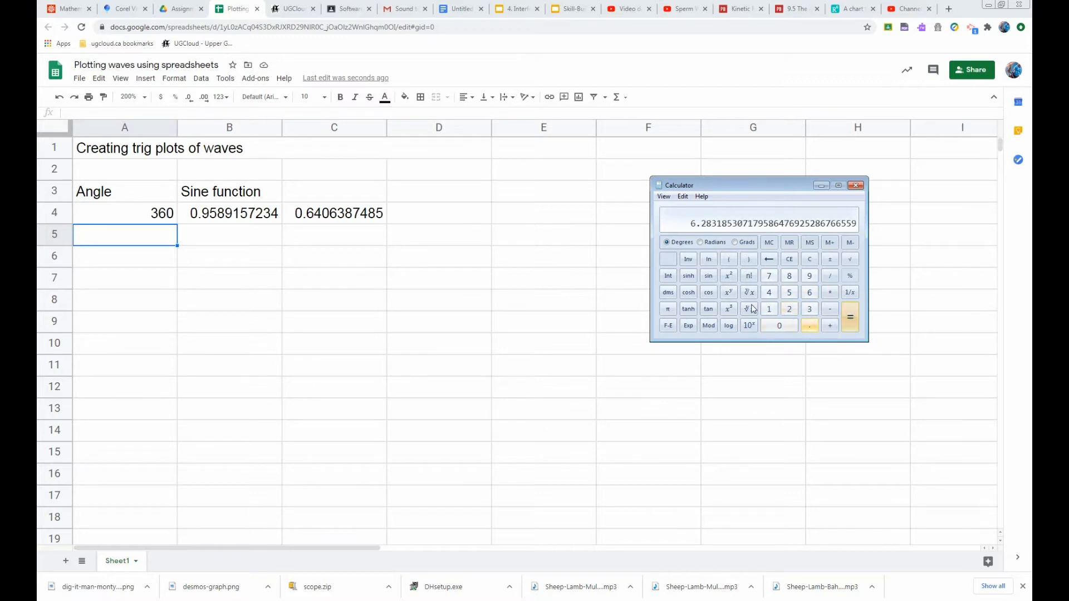
{"action": "left_click", "coordinate": [682, 196]}
{"action": "left_click", "coordinate": [696, 208]}
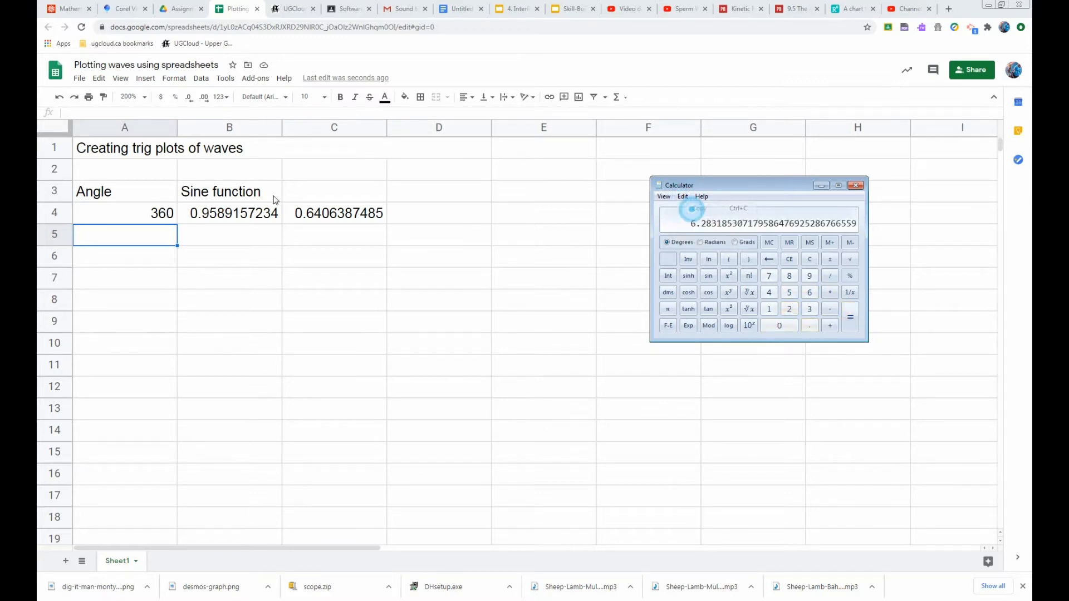
Replace the 360 in A4 with the pasted value of 2π
{"action": "left_click", "coordinate": [148, 212]}
{"action": "double_click", "coordinate": [149, 212]}
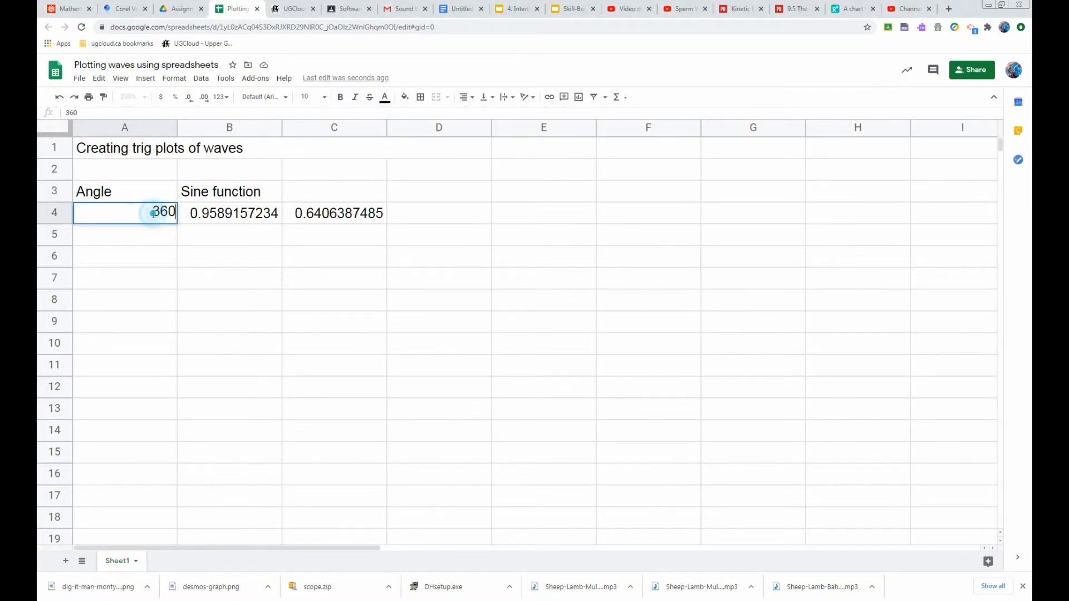
{"action": "left_click_drag", "start_coordinate": [152, 214], "coordinate": [176, 213]}
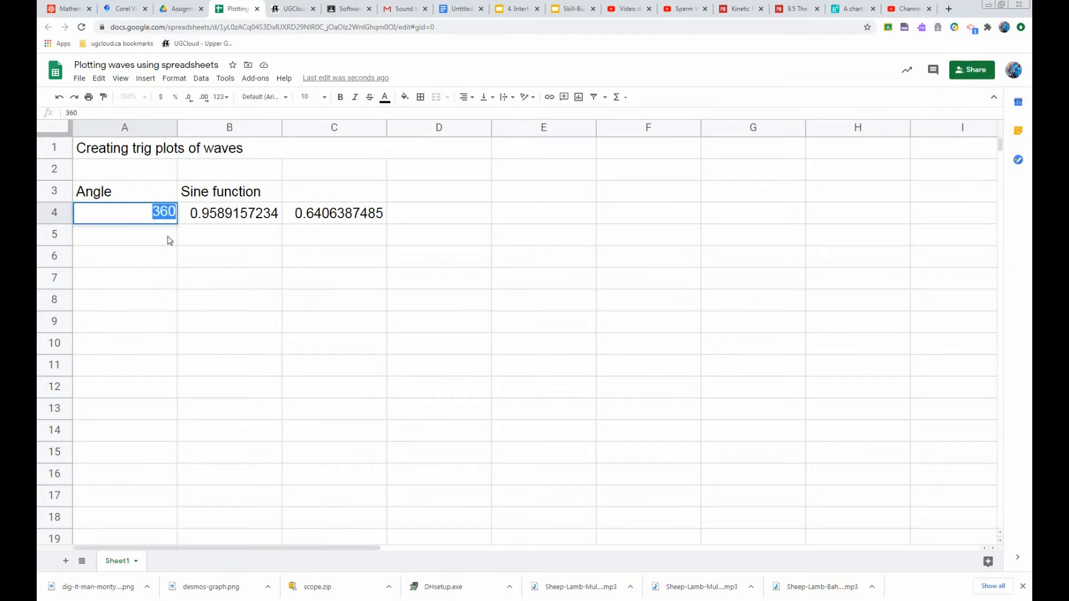
{"action": "key", "text": "ctrl+v"}
{"action": "key", "text": "Return"}
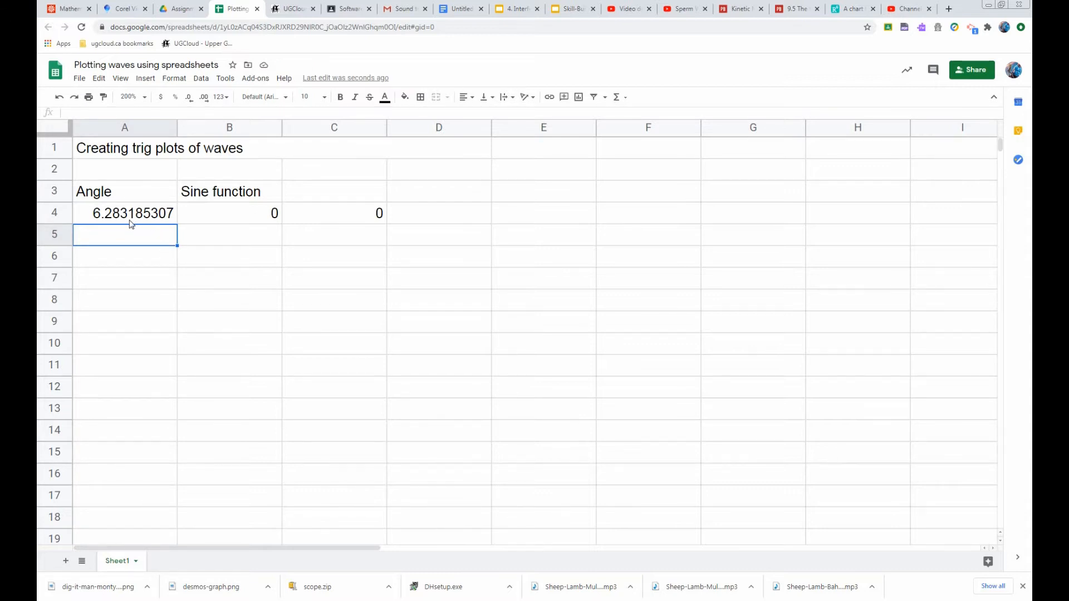
Edit A4 to 0.0628318530717958, one hundredth of 2π
{"action": "left_click", "coordinate": [94, 215]}
{"action": "double_click", "coordinate": [89, 215]}
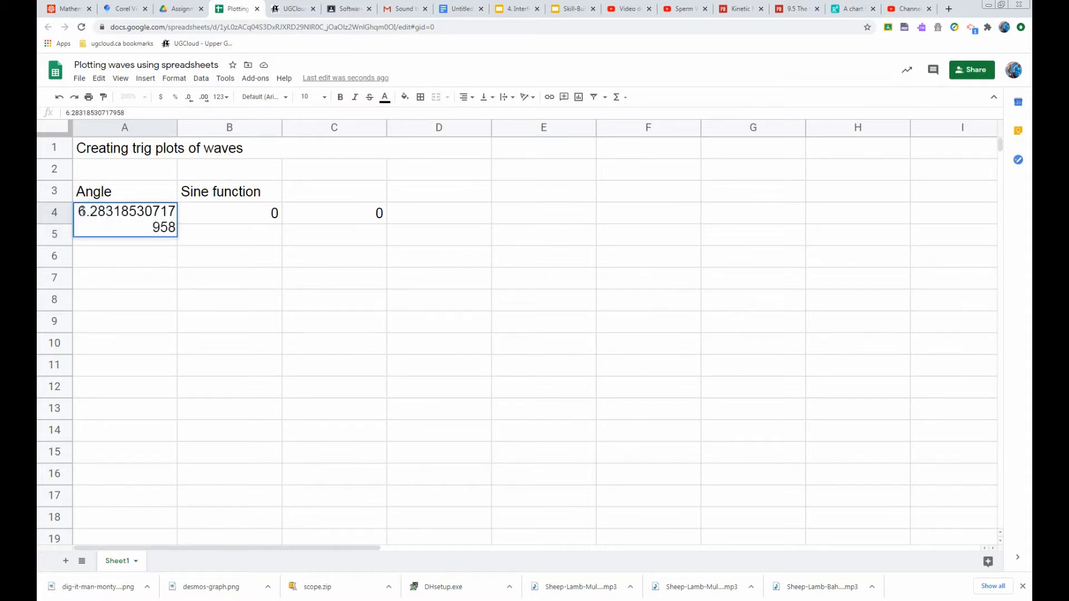
{"action": "left_click", "coordinate": [78, 213]}
{"action": "type", "text": ".0"}
{"action": "key", "text": "Delete"}
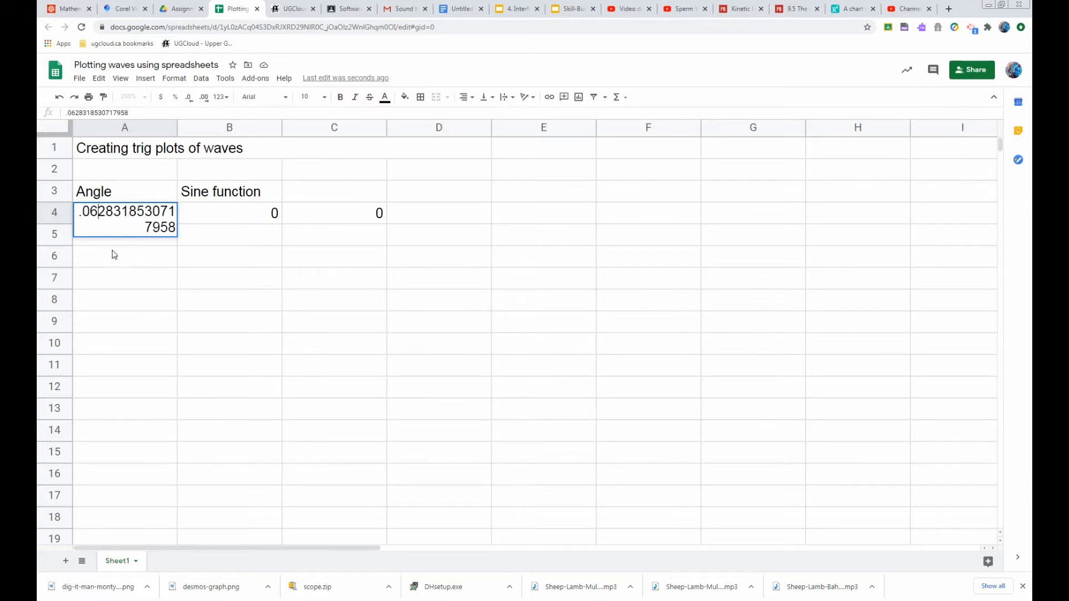
{"action": "left_click", "coordinate": [82, 265]}
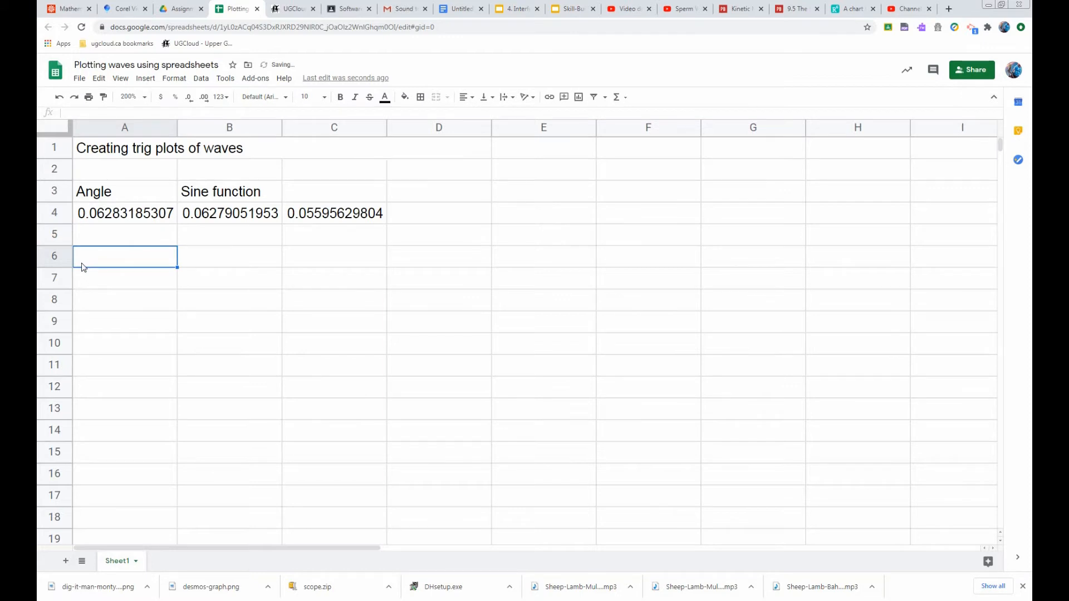
Copy the angle step from A4 into A5
{"action": "left_click", "coordinate": [150, 232]}
{"action": "left_click", "coordinate": [160, 222]}
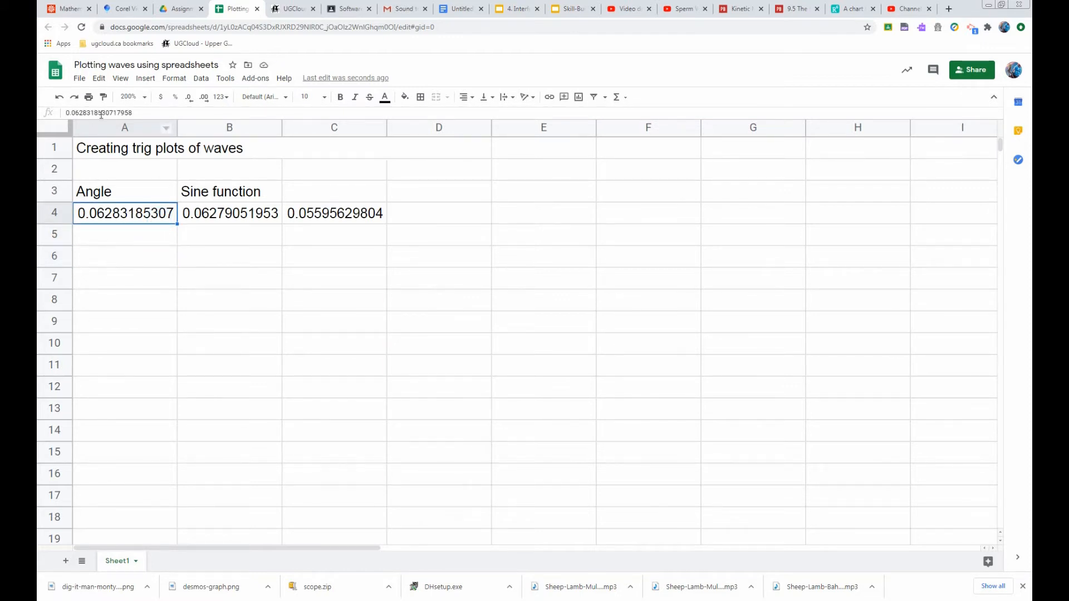
{"action": "key", "text": "ctrl+c"}
{"action": "left_click", "coordinate": [111, 236]}
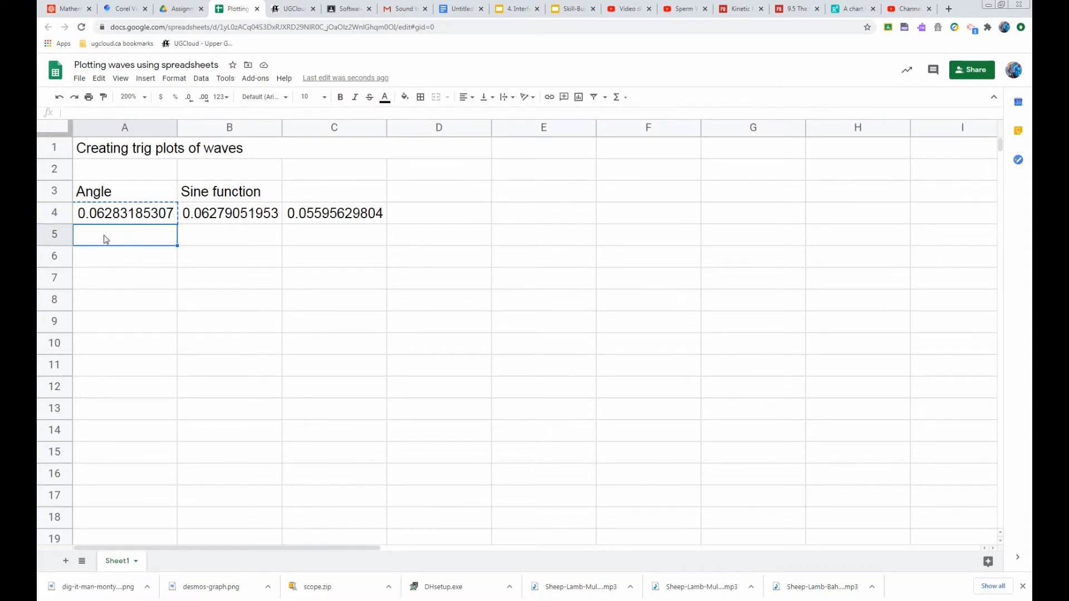
{"action": "key", "text": "ctrl+v"}
Set the first angle in A4 to 0
{"action": "left_click", "coordinate": [110, 220]}
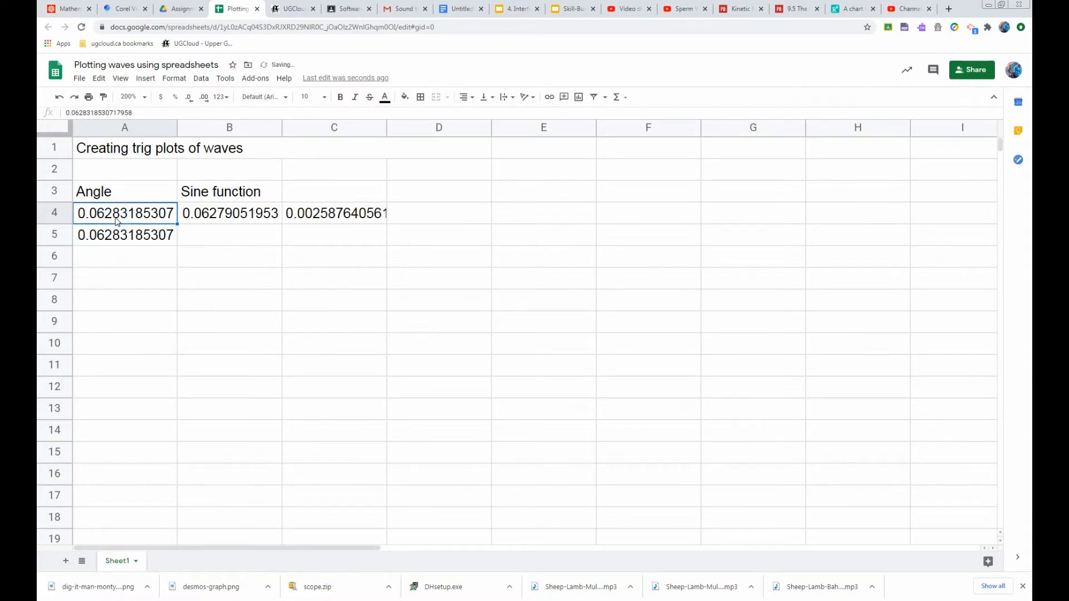
{"action": "type", "text": "0"}
{"action": "left_click", "coordinate": [142, 294]}
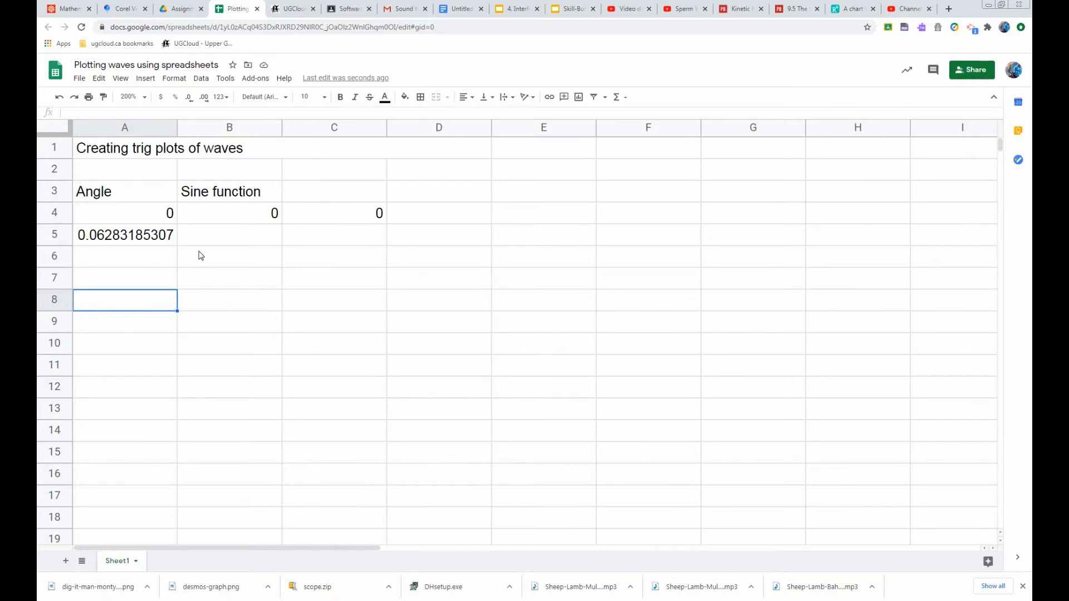
Fill the sine formula from B4 down into B5
{"action": "left_click", "coordinate": [241, 217]}
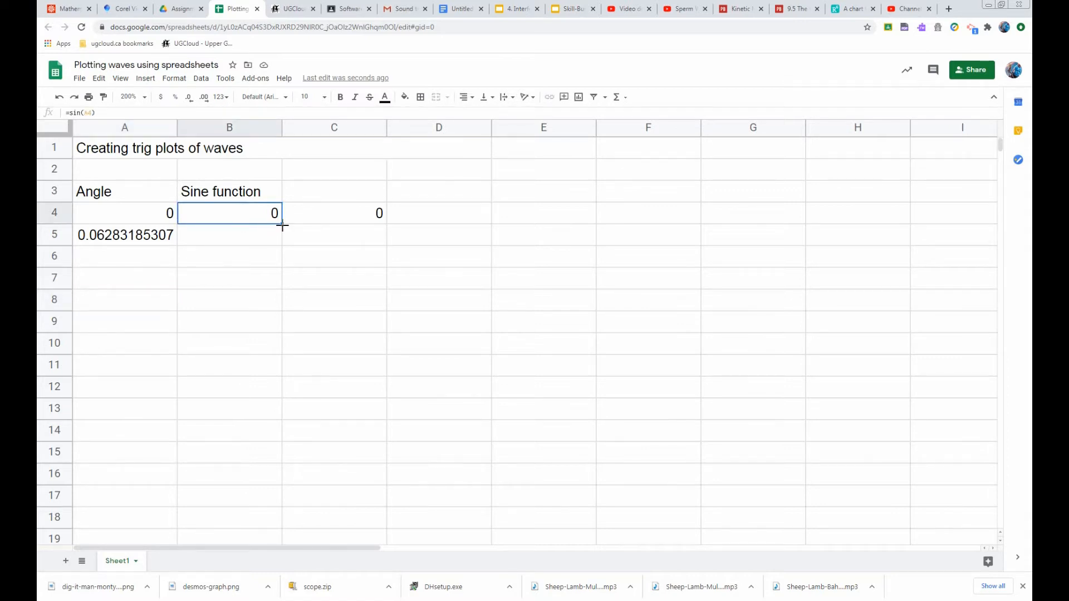
{"action": "left_click_drag", "start_coordinate": [282, 225], "coordinate": [281, 244]}
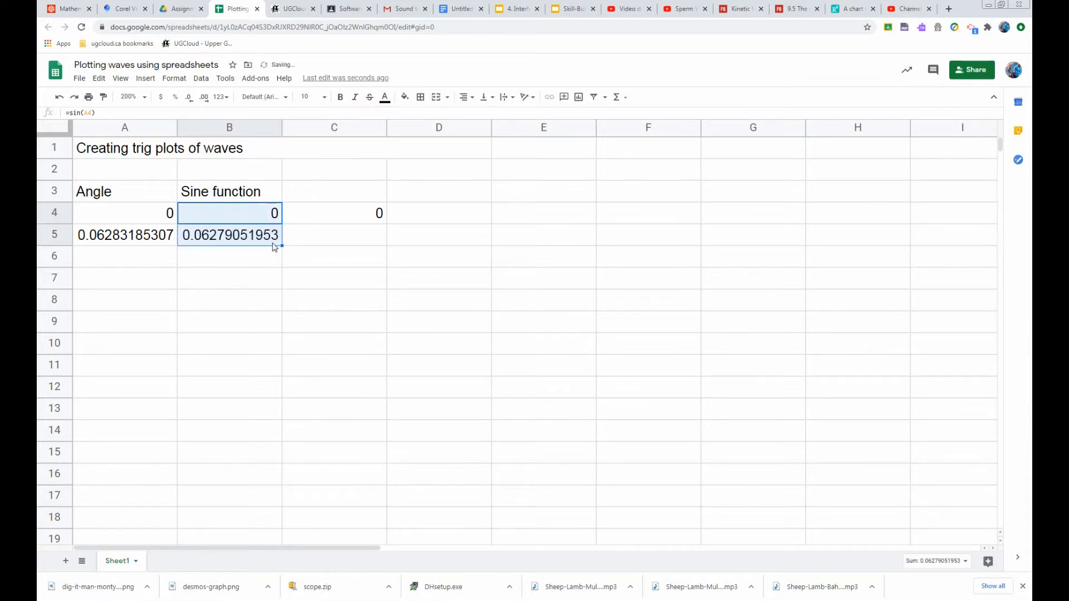
{"action": "left_click", "coordinate": [231, 243]}
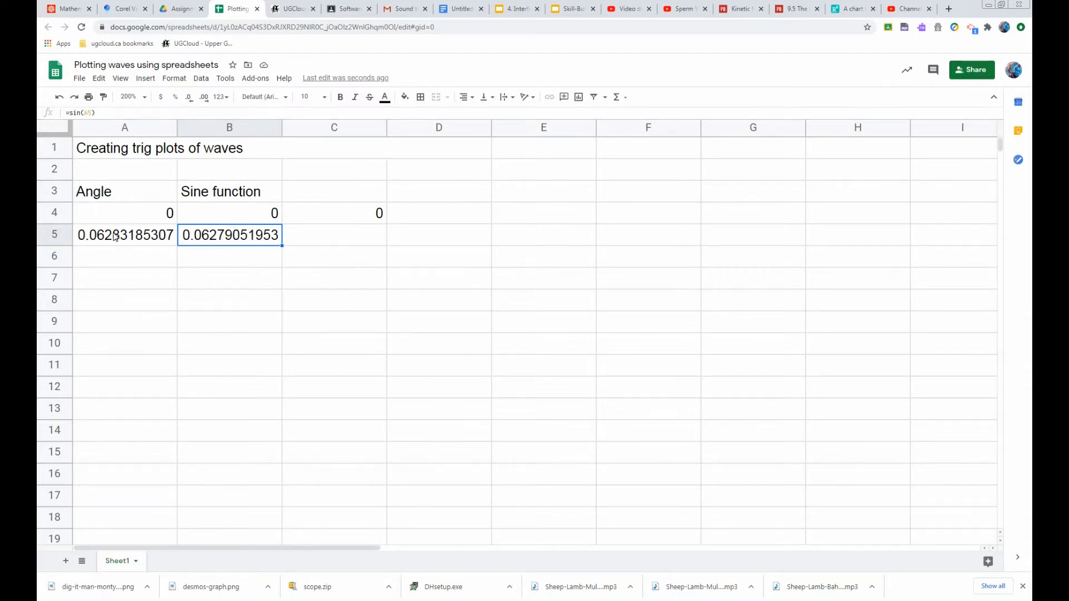
{"action": "left_click", "coordinate": [224, 215]}
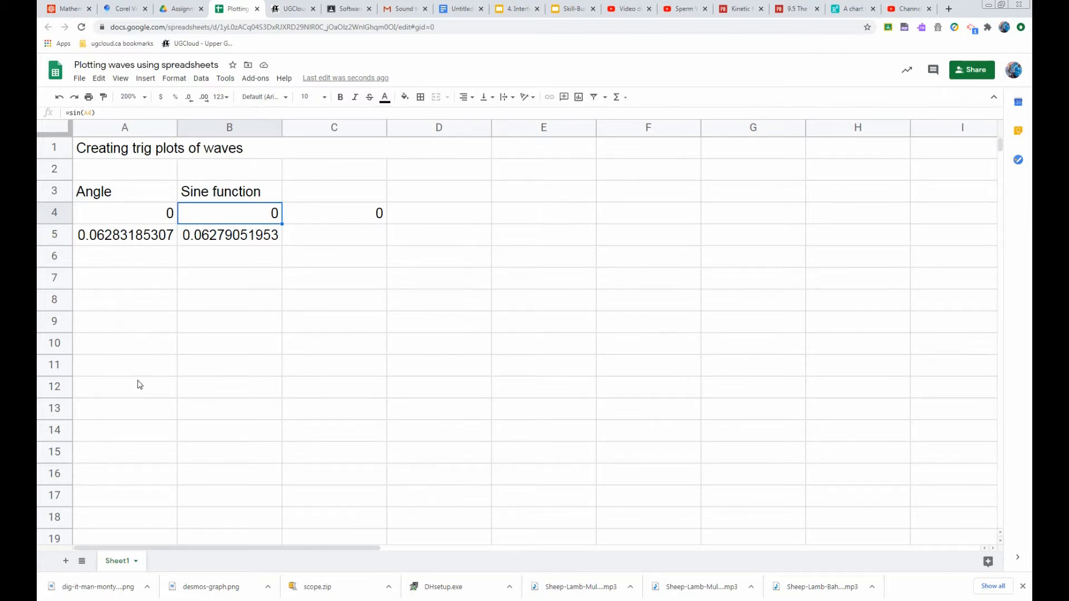
{"action": "left_click", "coordinate": [155, 218]}
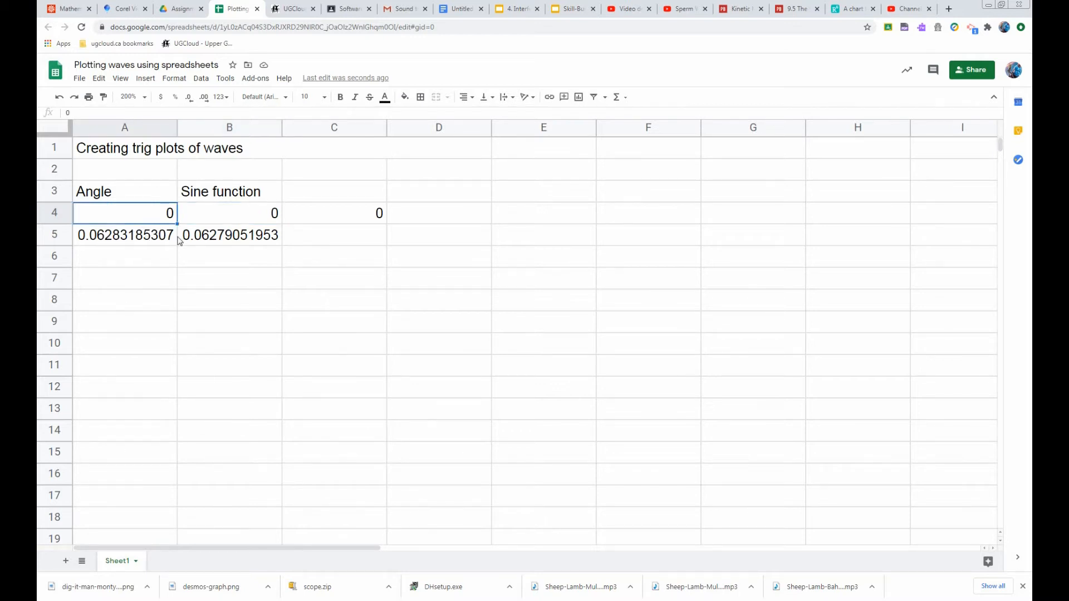
{"action": "left_click_drag", "start_coordinate": [177, 223], "coordinate": [152, 277]}
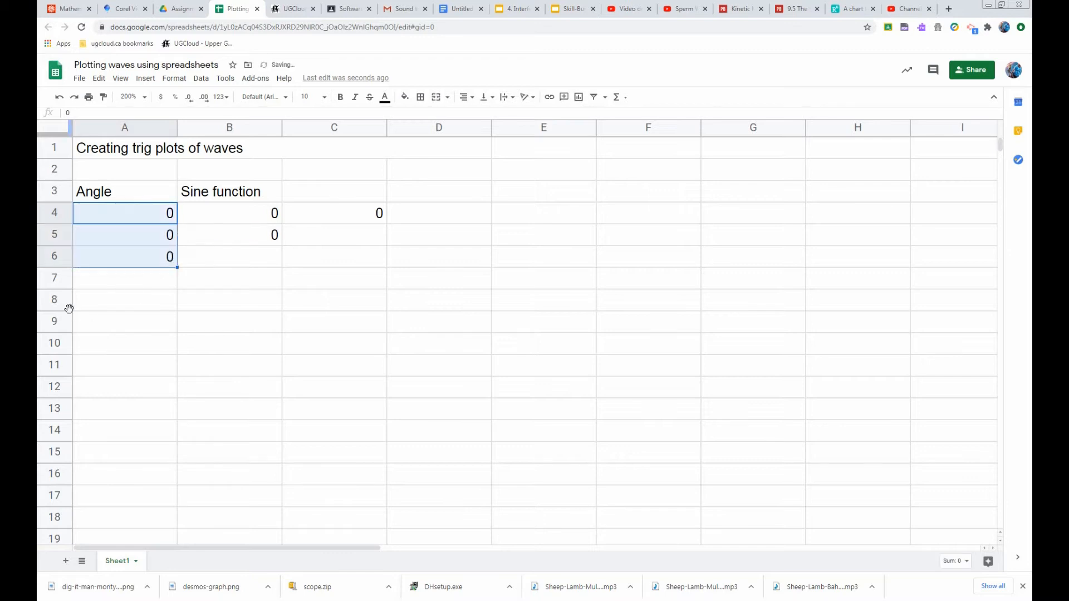
{"action": "left_click", "coordinate": [59, 97]}
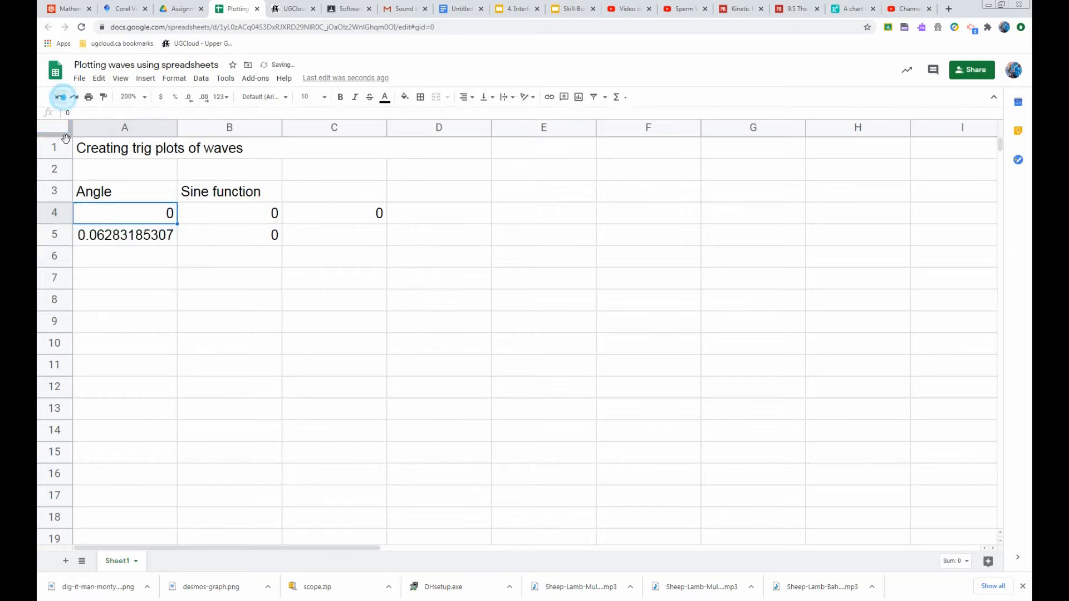
Select A4 to A5 and autofill the angle series down to row 7
{"action": "left_click", "coordinate": [161, 216]}
{"action": "left_click_drag", "start_coordinate": [162, 228], "coordinate": [52, 303]}
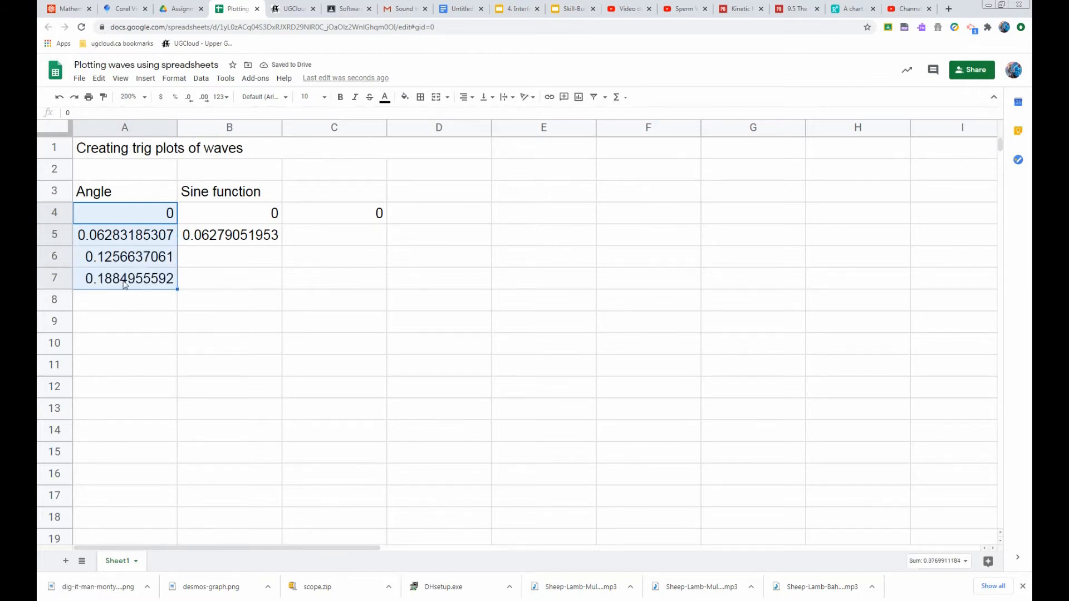
Fill the sine formula from B5 down to B7
{"action": "left_click", "coordinate": [248, 240]}
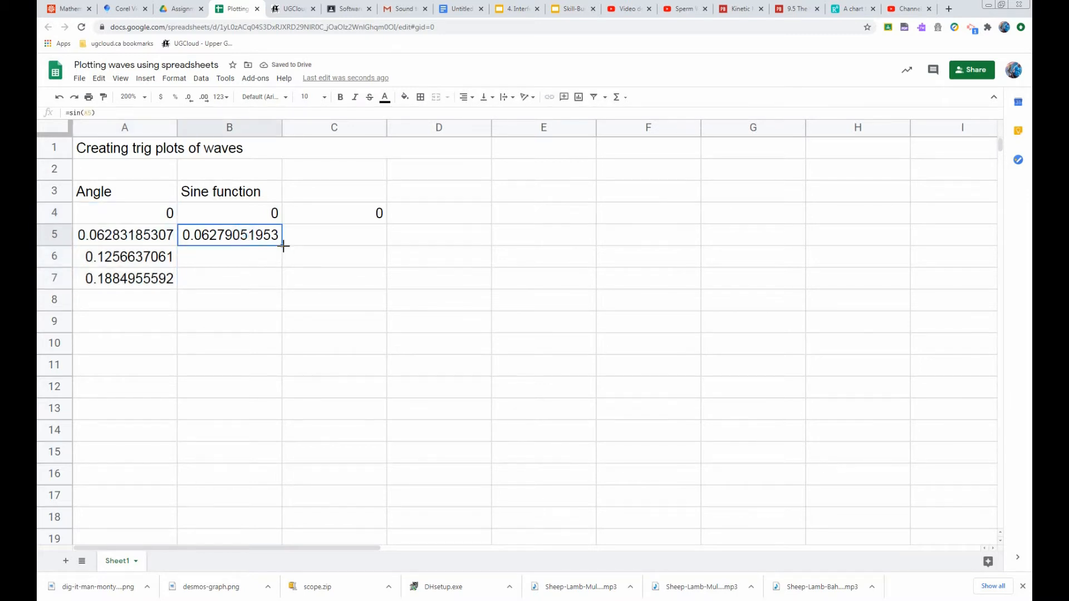
{"action": "left_click_drag", "start_coordinate": [282, 245], "coordinate": [259, 297]}
{"action": "left_click", "coordinate": [181, 322]}
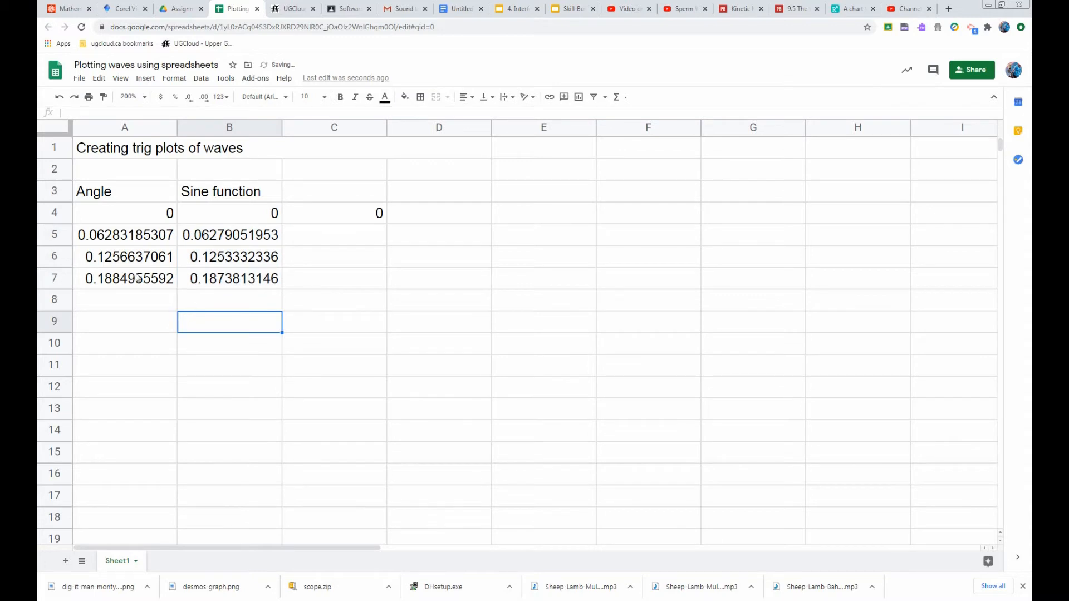
Select the angle and sine cells in rows 6 to 7 and autofill both columns down to row 100
{"action": "left_click", "coordinate": [231, 283]}
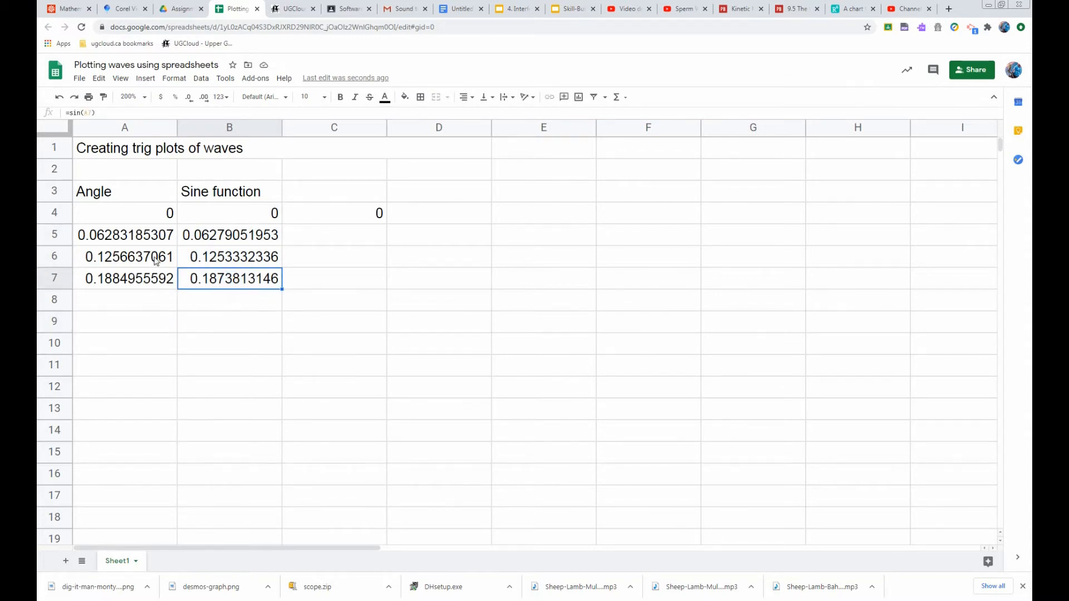
{"action": "left_click", "coordinate": [155, 257]}
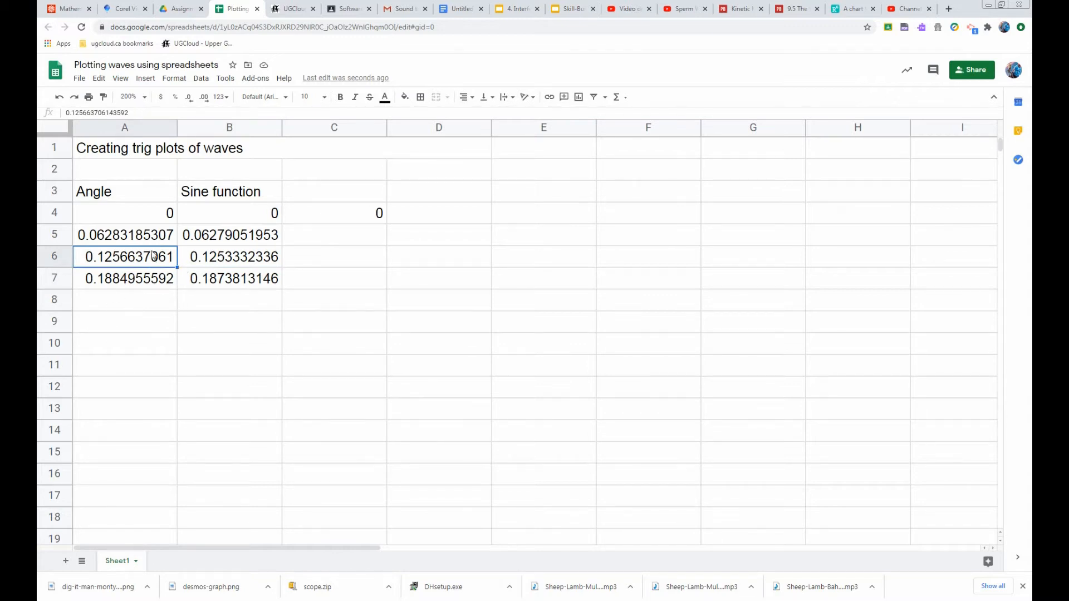
{"action": "left_click_drag", "start_coordinate": [149, 260], "coordinate": [259, 280]}
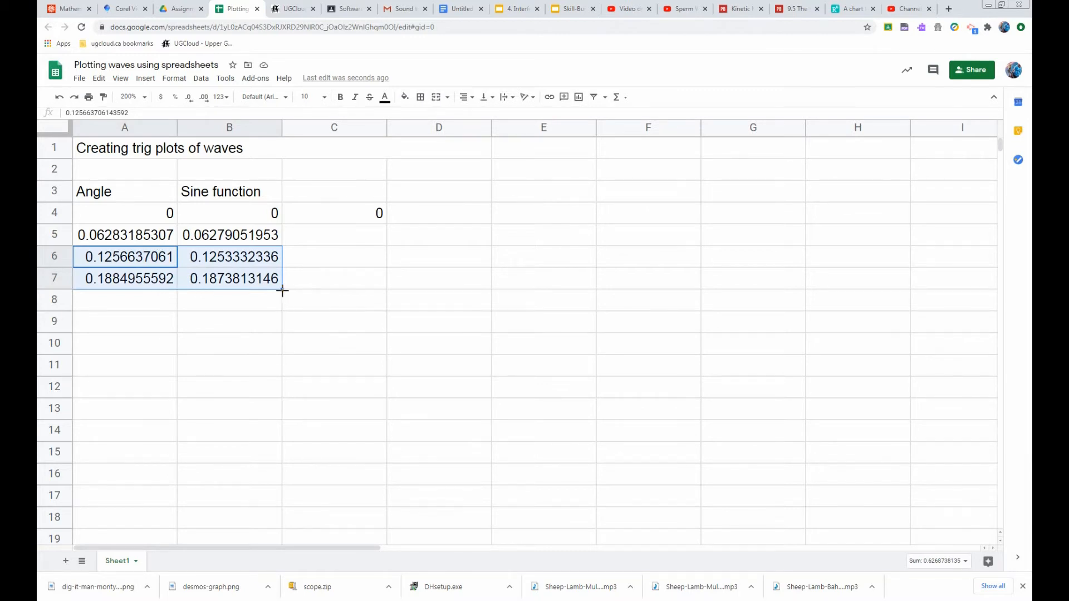
{"action": "scroll", "coordinate": [274, 465], "scroll_direction": "down", "scroll_amount": 7}
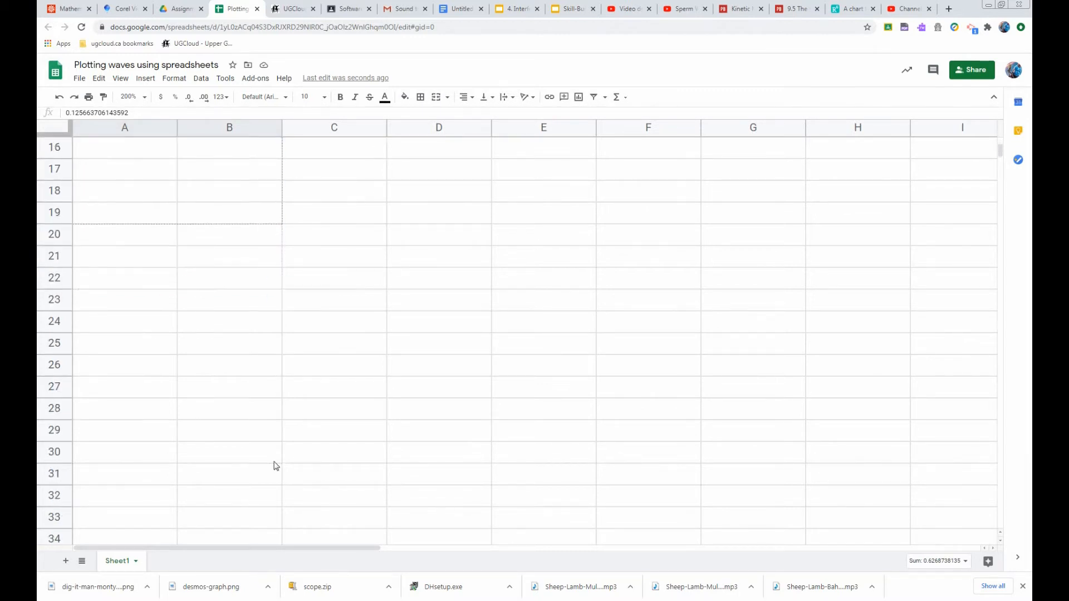
{"action": "scroll", "coordinate": [274, 465], "scroll_direction": "down", "scroll_amount": 12}
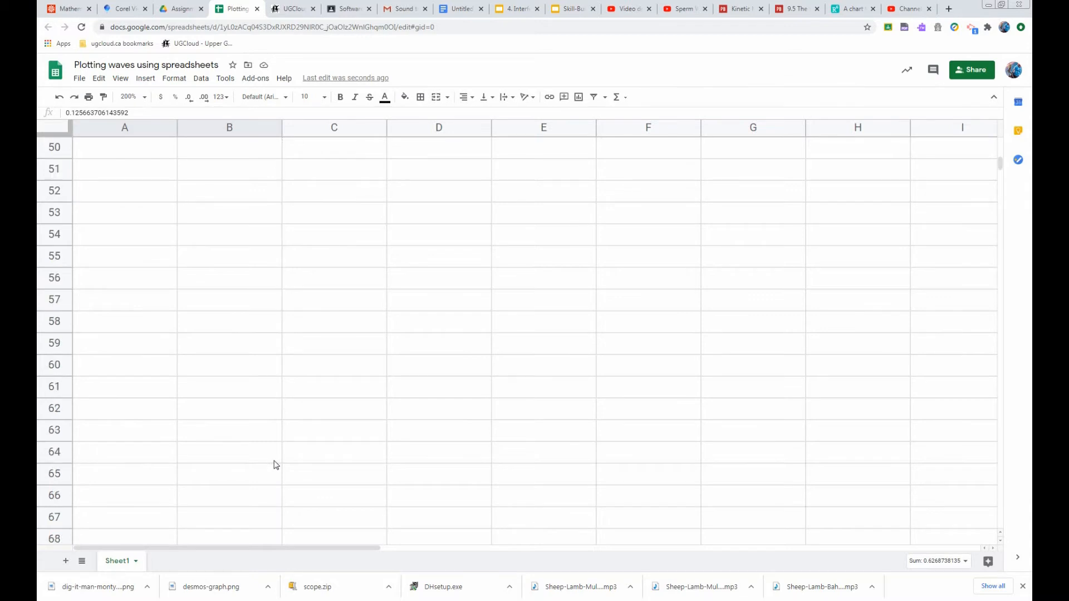
{"action": "scroll", "coordinate": [275, 466], "scroll_direction": "down", "scroll_amount": 7}
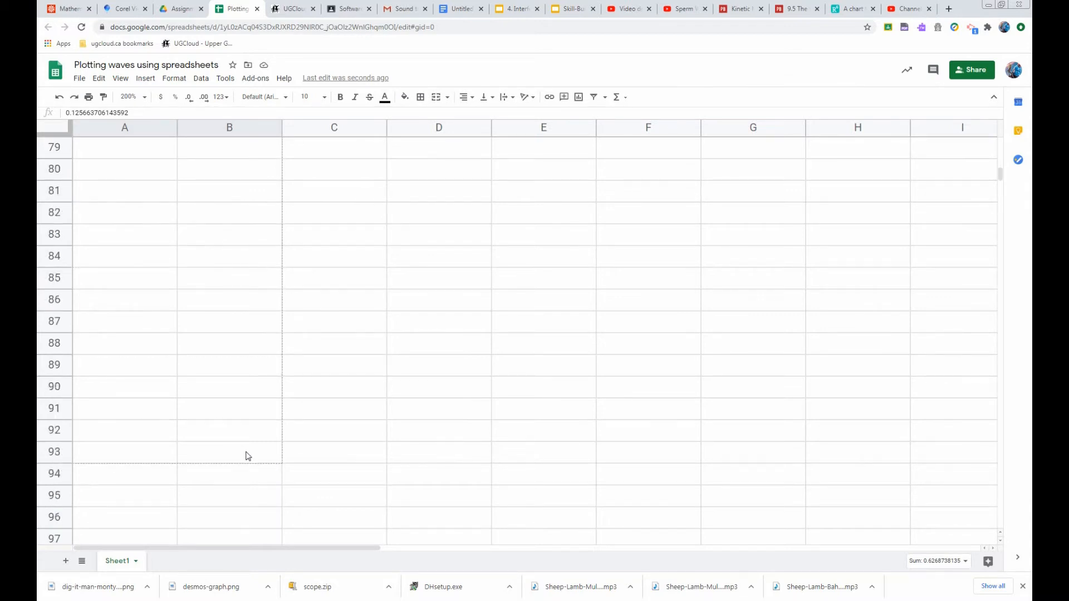
{"action": "scroll", "coordinate": [249, 456], "scroll_direction": "down", "scroll_amount": 2}
{"action": "left_click_drag", "start_coordinate": [248, 456], "coordinate": [123, 433]}
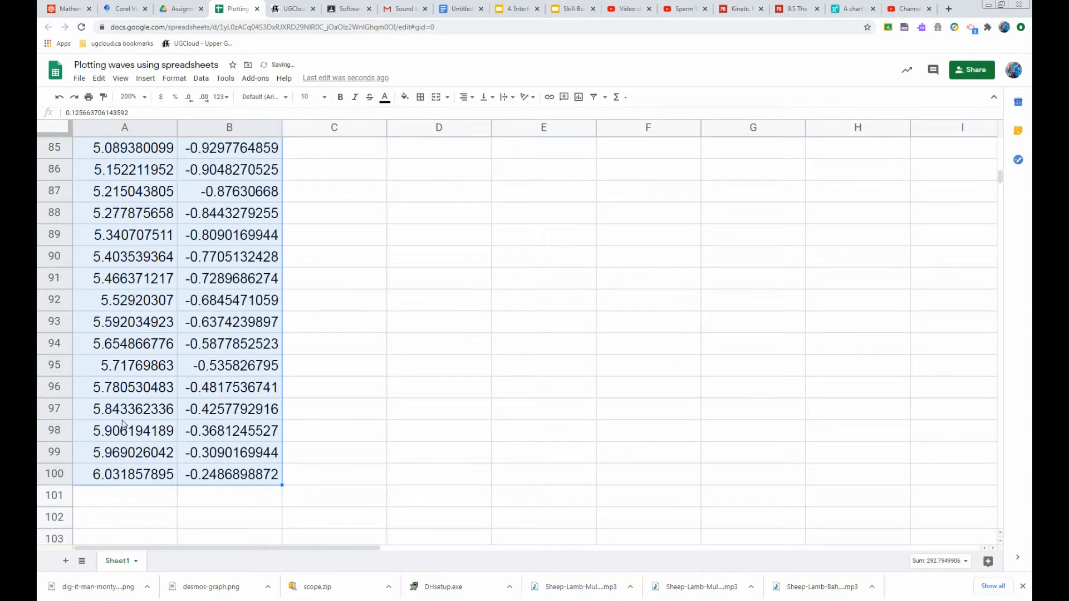
Select the angle and sine data from row 4 down and insert a chart of it
{"action": "scroll", "coordinate": [210, 370], "scroll_direction": "up", "scroll_amount": 6}
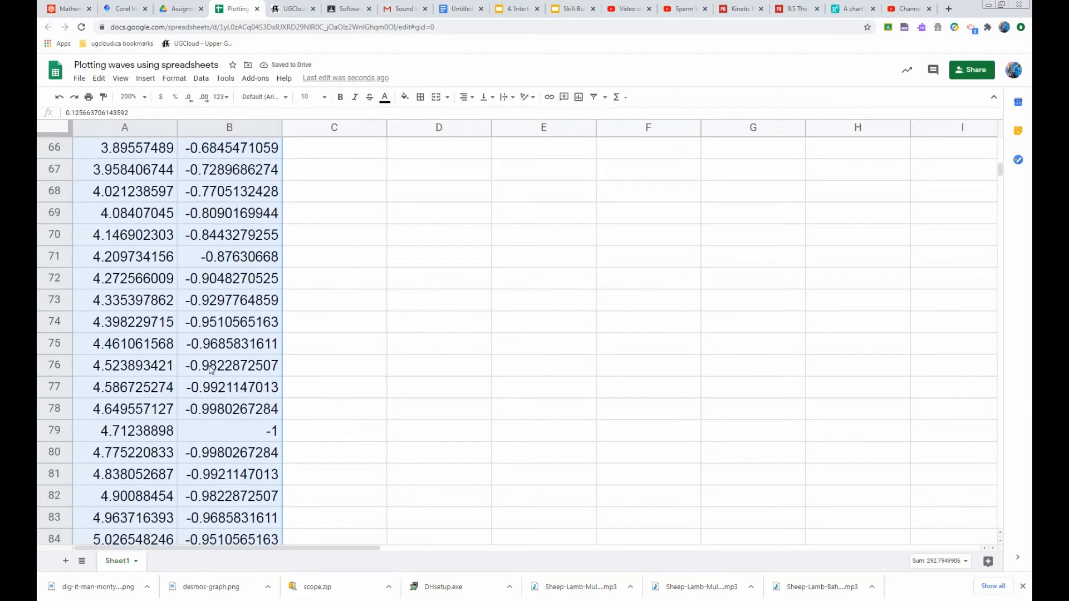
{"action": "scroll", "coordinate": [211, 371], "scroll_direction": "up", "scroll_amount": 20}
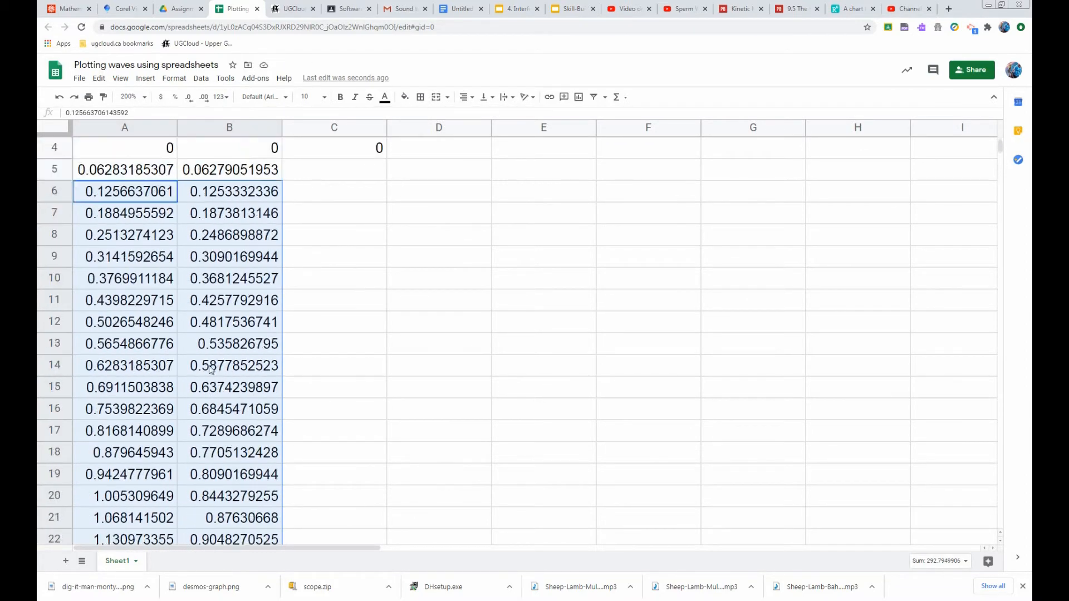
{"action": "scroll", "coordinate": [210, 370], "scroll_direction": "up", "scroll_amount": 1}
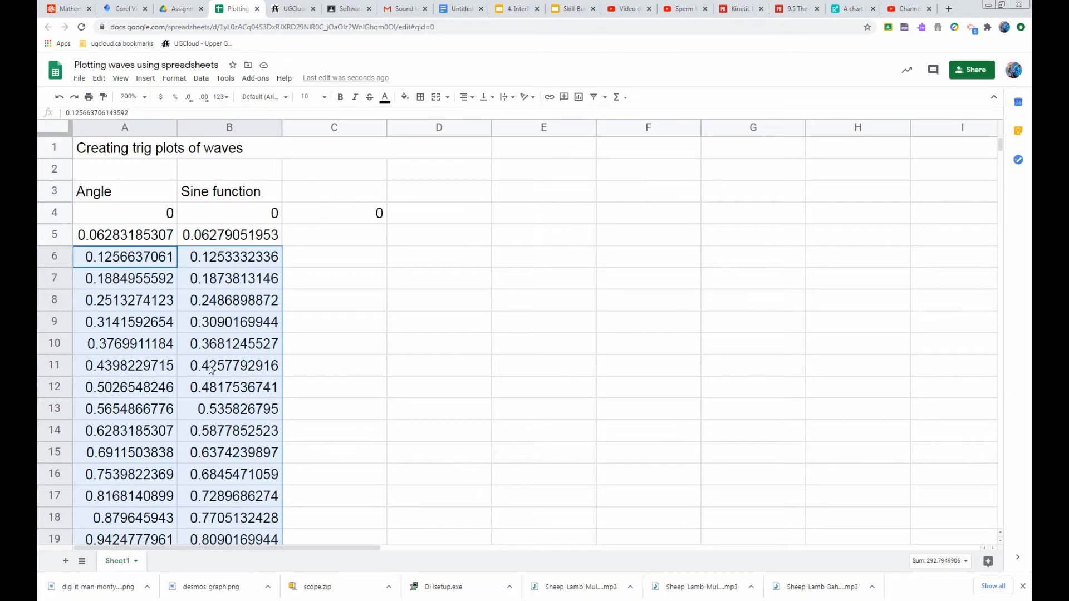
{"action": "left_click", "coordinate": [146, 237], "text": "ctrl"}
{"action": "left_click", "coordinate": [193, 233], "text": "ctrl"}
{"action": "left_click", "coordinate": [154, 211], "text": "ctrl"}
{"action": "left_click", "coordinate": [220, 213], "text": "ctrl"}
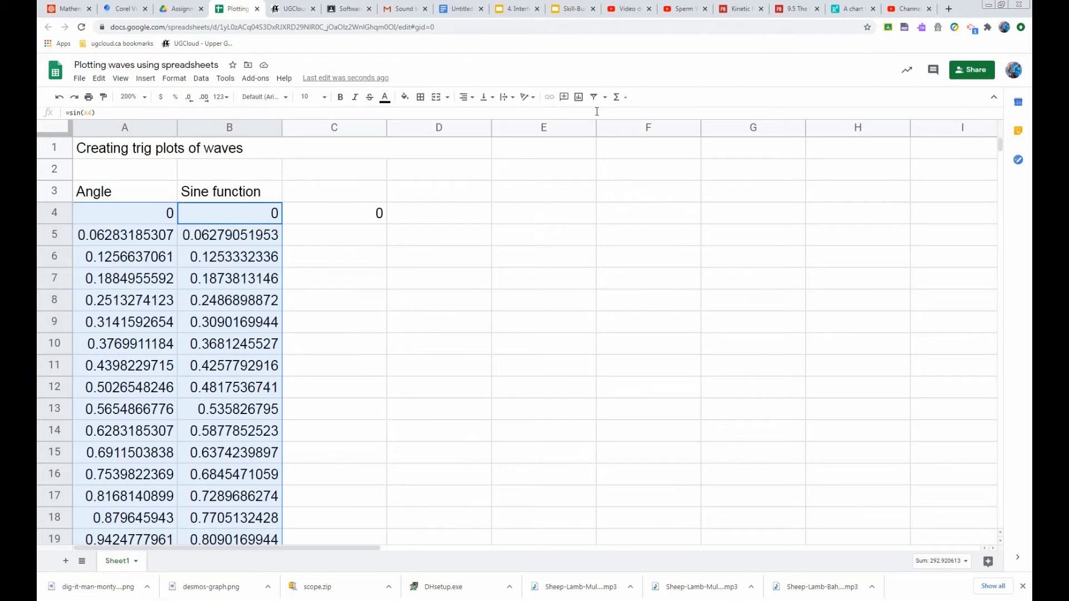
{"action": "left_click", "coordinate": [579, 98]}
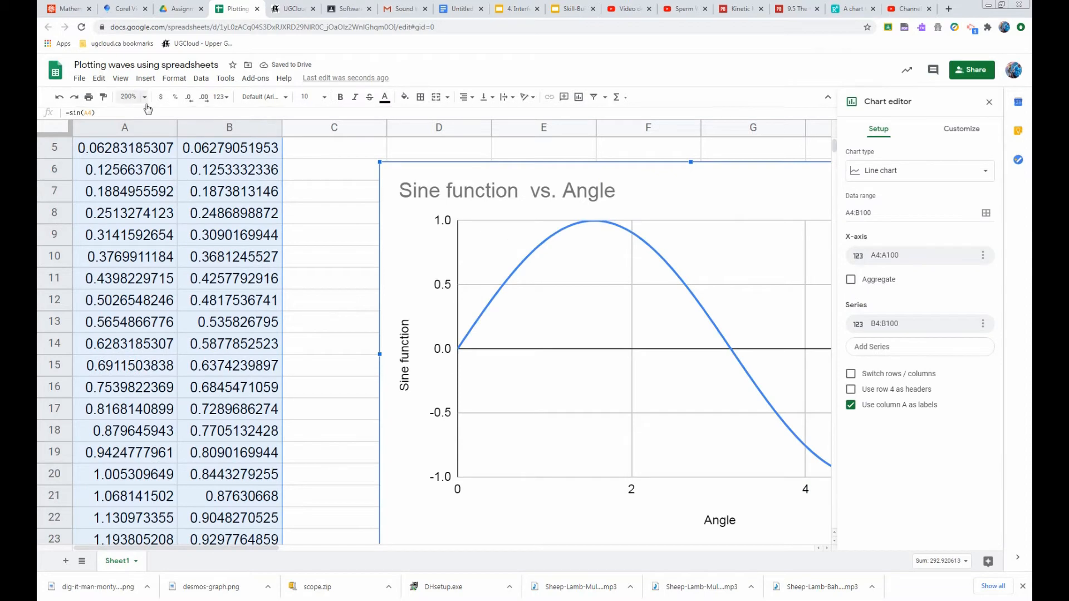
Change the chart type to a scatter chart
{"action": "left_click", "coordinate": [146, 98]}
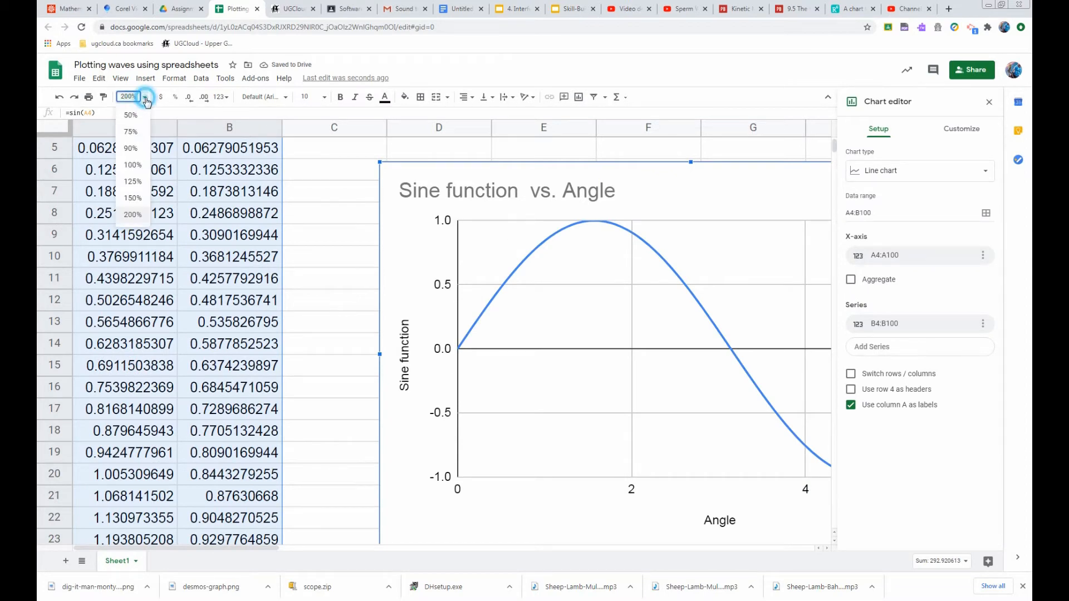
{"action": "left_click", "coordinate": [132, 165]}
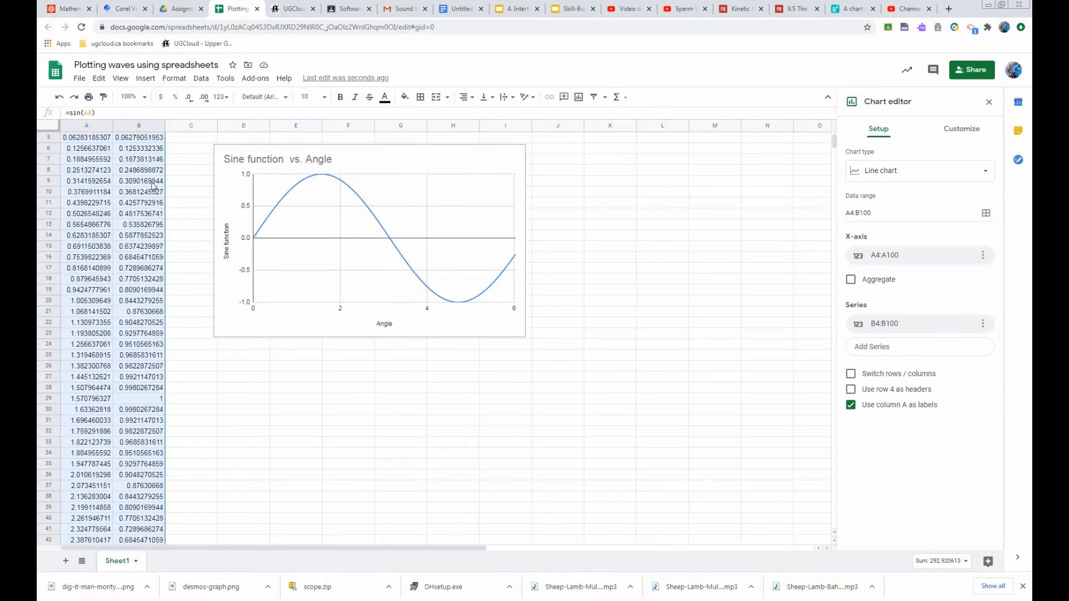
{"action": "scroll", "coordinate": [152, 186], "scroll_direction": "up", "scroll_amount": 2}
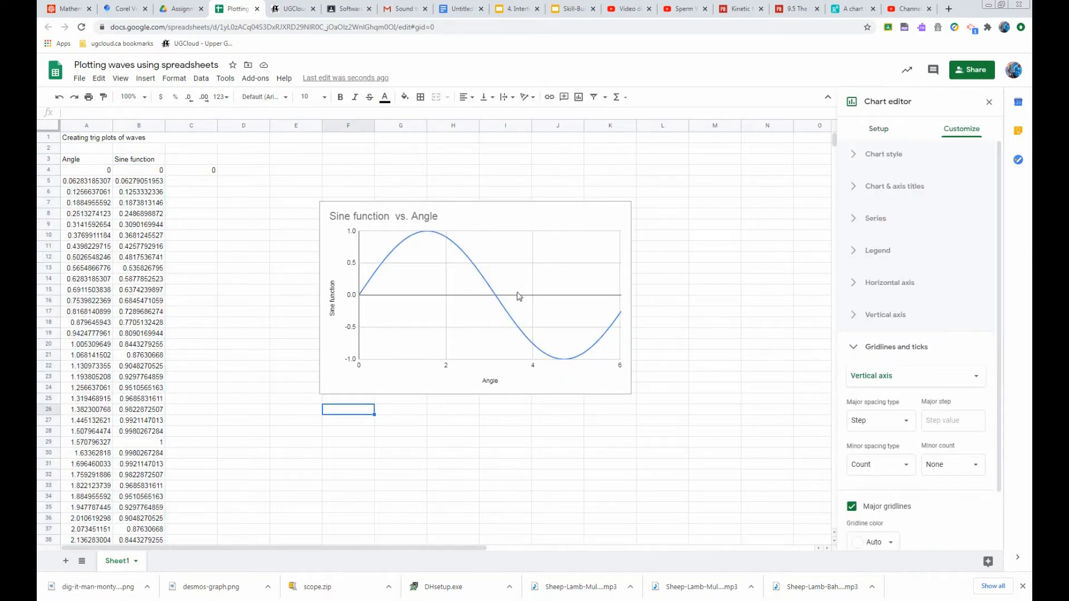
{"action": "left_click", "coordinate": [879, 129]}
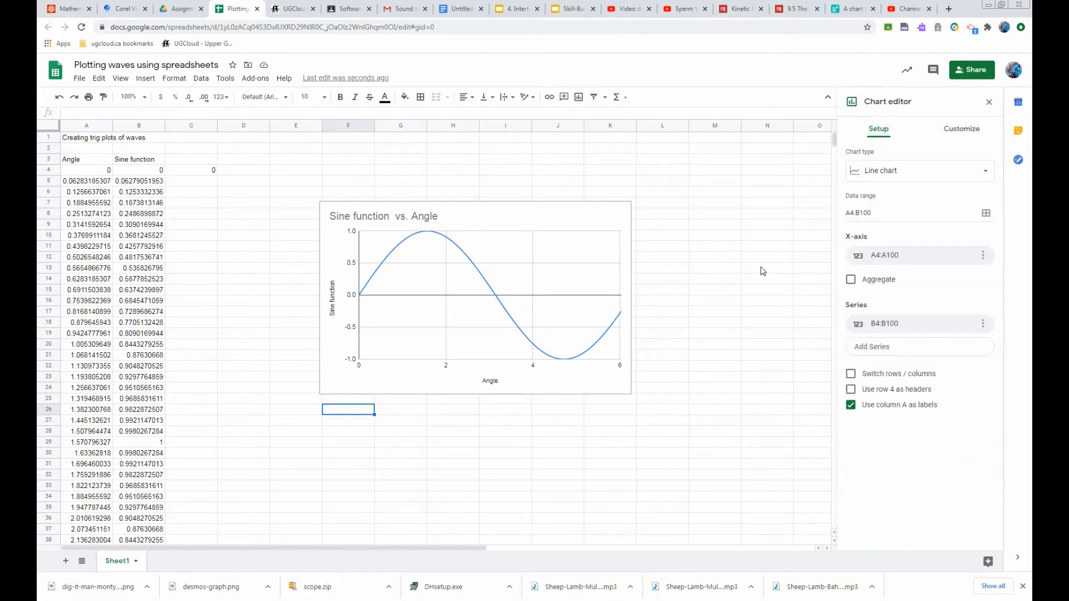
{"action": "left_click", "coordinate": [876, 176]}
{"action": "scroll", "coordinate": [884, 465], "scroll_direction": "down", "scroll_amount": 5}
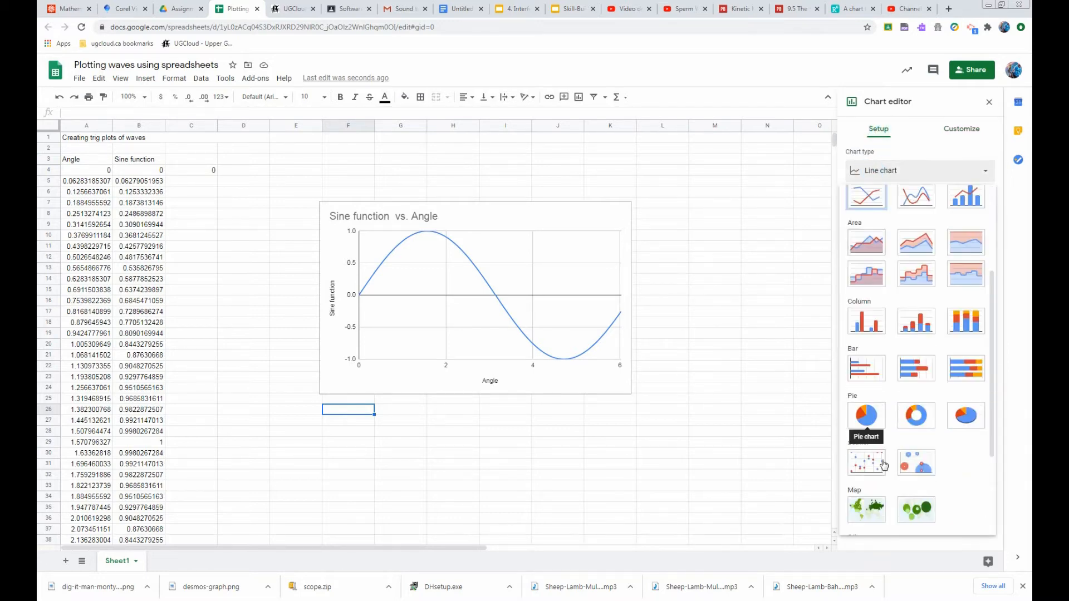
{"action": "left_click", "coordinate": [882, 465]}
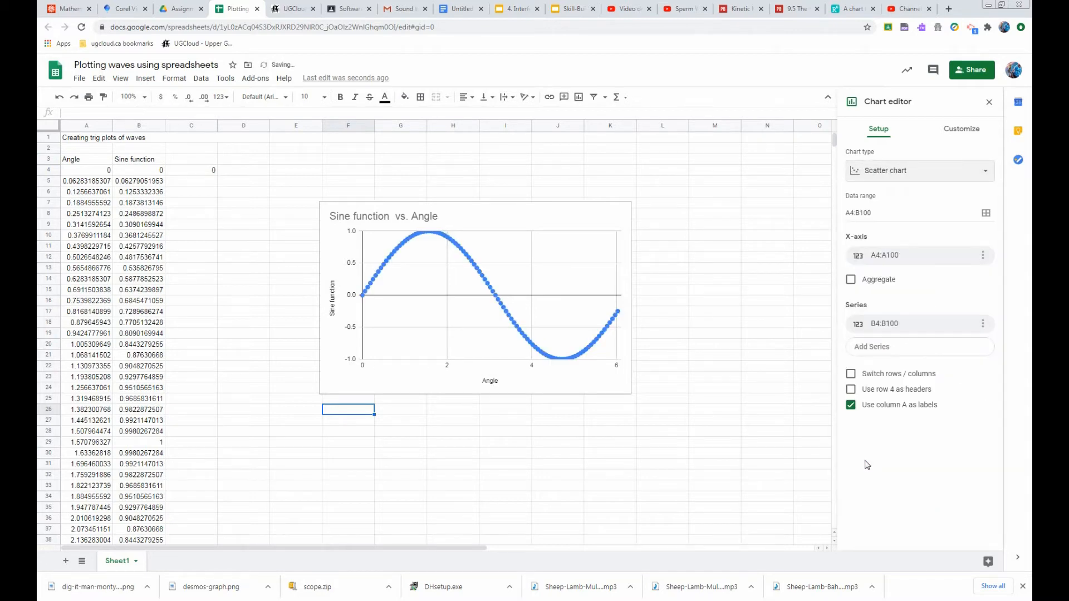
Enlarge the chart and switch its type back to a line chart
{"action": "left_click", "coordinate": [613, 385]}
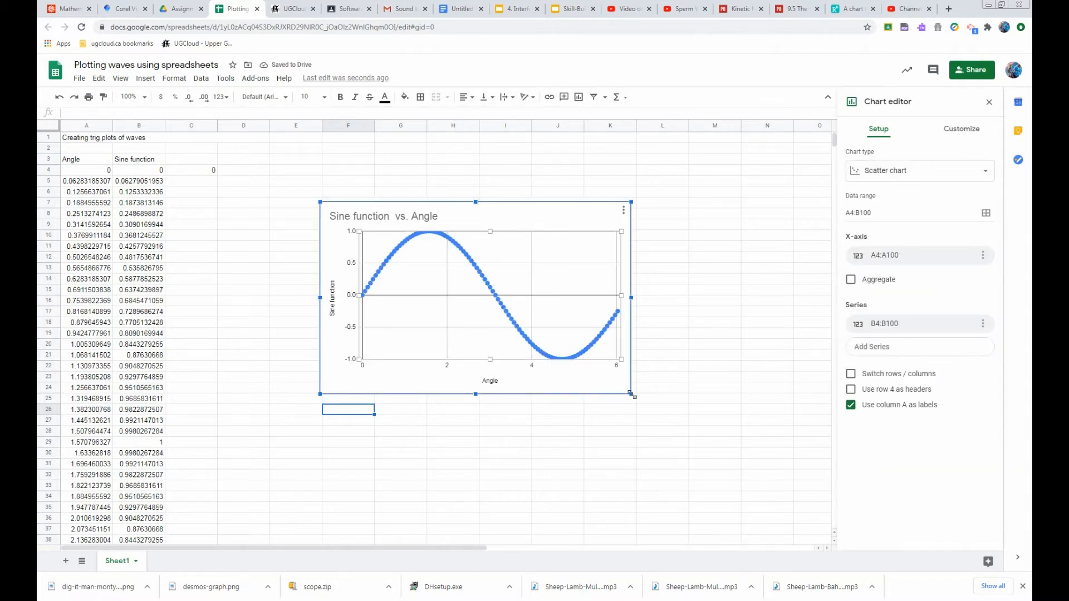
{"action": "left_click_drag", "start_coordinate": [631, 394], "coordinate": [746, 465]}
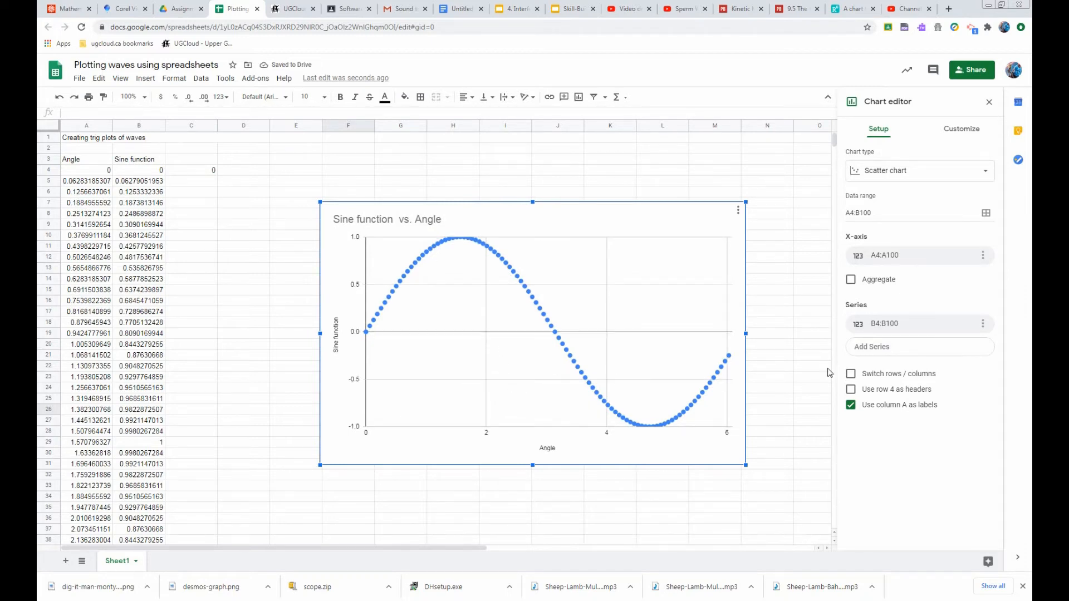
{"action": "left_click", "coordinate": [888, 172]}
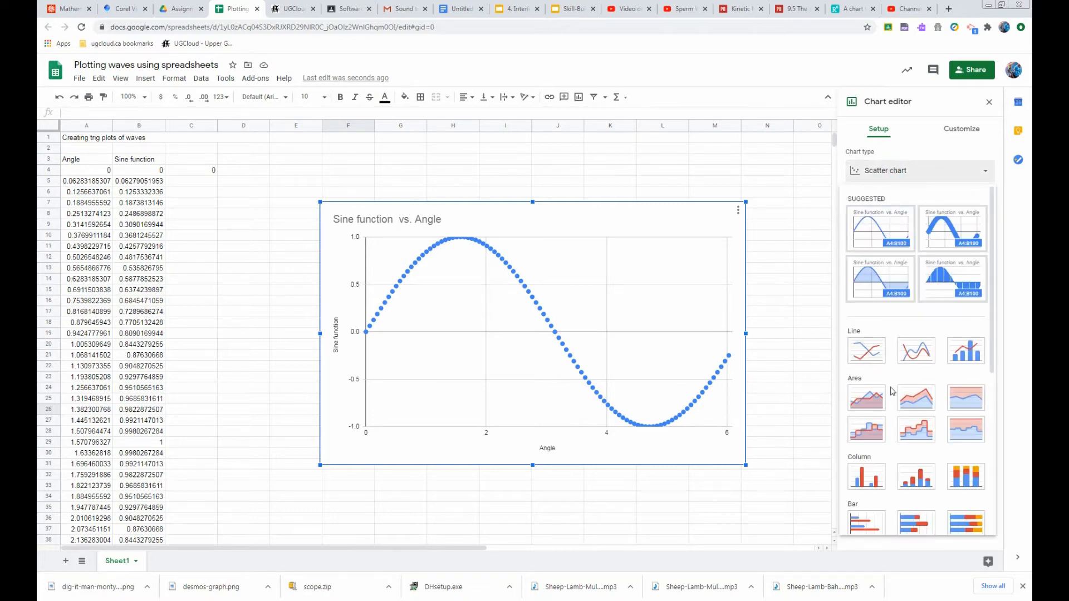
{"action": "left_click", "coordinate": [863, 354]}
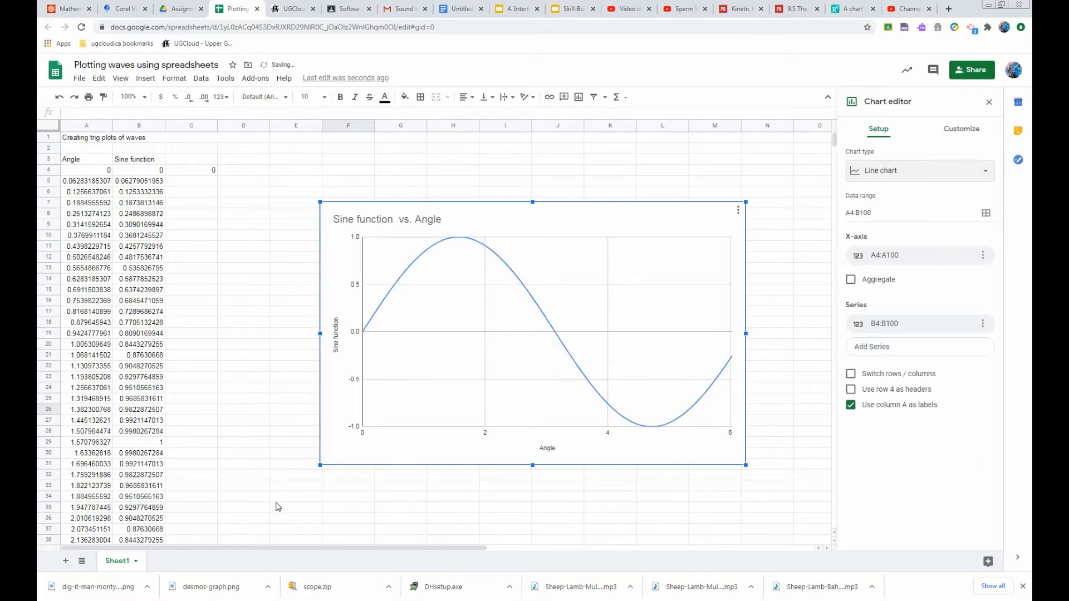
Label column C with the header Noise in C3
{"action": "left_click", "coordinate": [181, 162]}
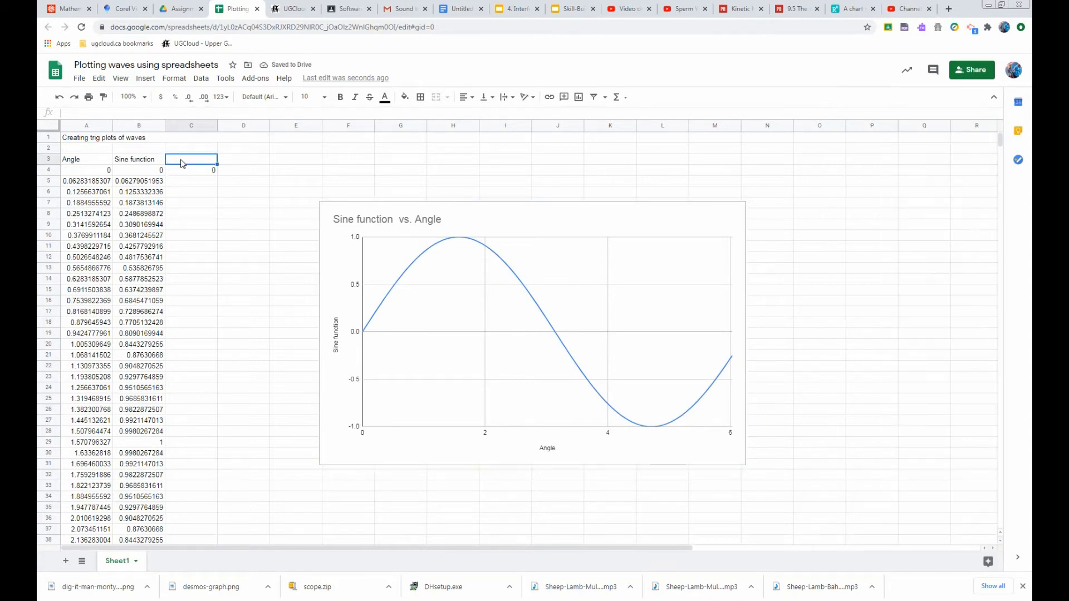
{"action": "type", "text": "Noise"}
{"action": "key", "text": "Return"}
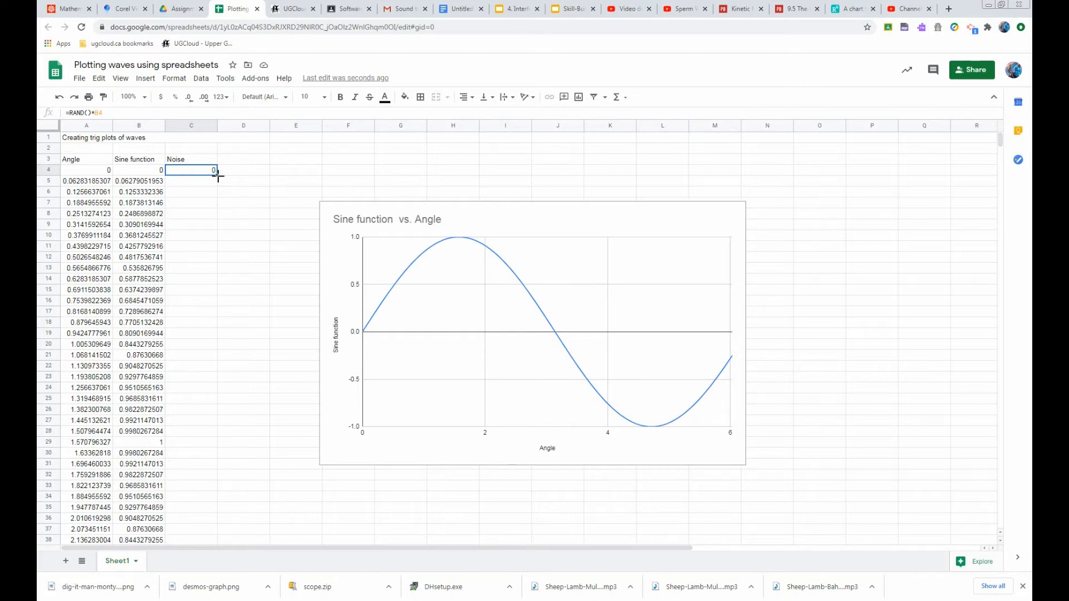
Fill the noise formula from C4 down column C
{"action": "left_click_drag", "start_coordinate": [218, 176], "coordinate": [212, 466]}
{"action": "scroll", "coordinate": [205, 434], "scroll_direction": "down", "scroll_amount": 3}
{"action": "scroll", "coordinate": [202, 442], "scroll_direction": "down", "scroll_amount": 10}
{"action": "scroll", "coordinate": [203, 444], "scroll_direction": "down", "scroll_amount": 1}
{"action": "scroll", "coordinate": [330, 422], "scroll_direction": "up", "scroll_amount": 10}
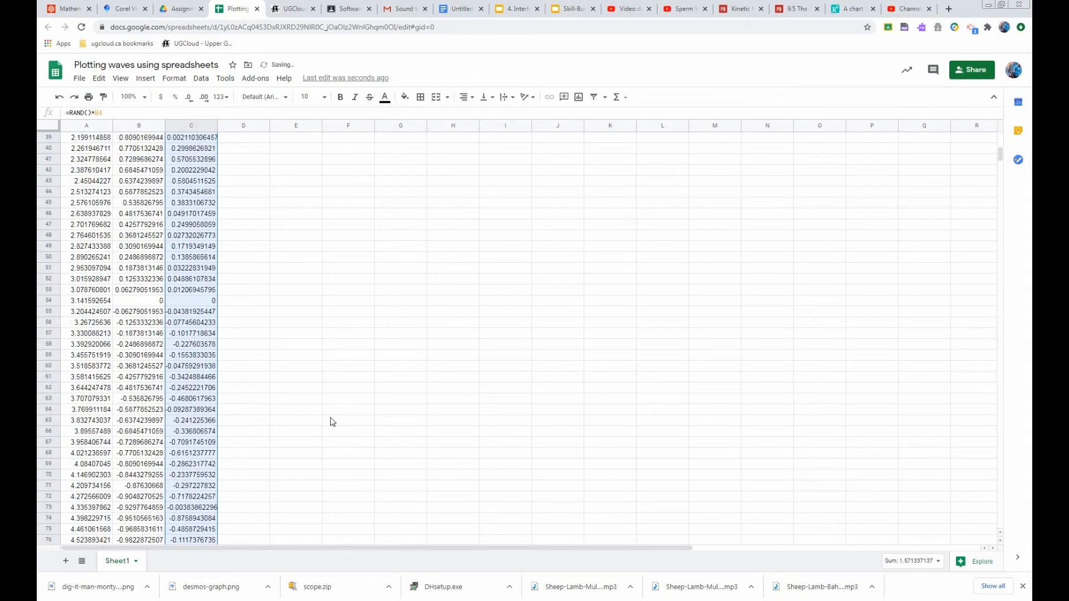
{"action": "scroll", "coordinate": [331, 422], "scroll_direction": "up", "scroll_amount": 4}
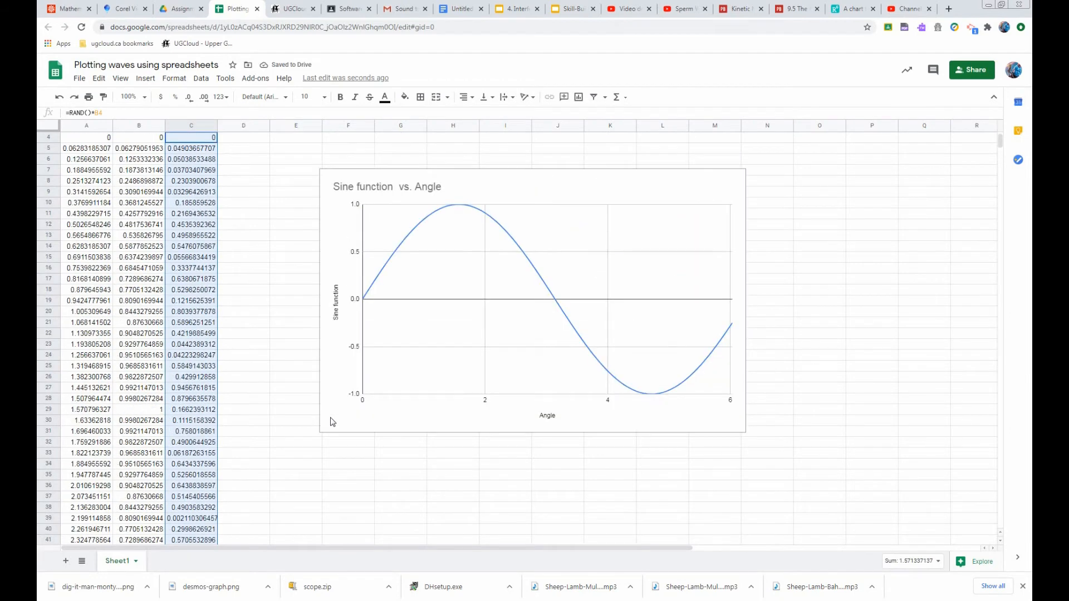
Open the chart editor and review the chart's series settings
{"action": "left_click", "coordinate": [444, 336]}
{"action": "left_click", "coordinate": [523, 282]}
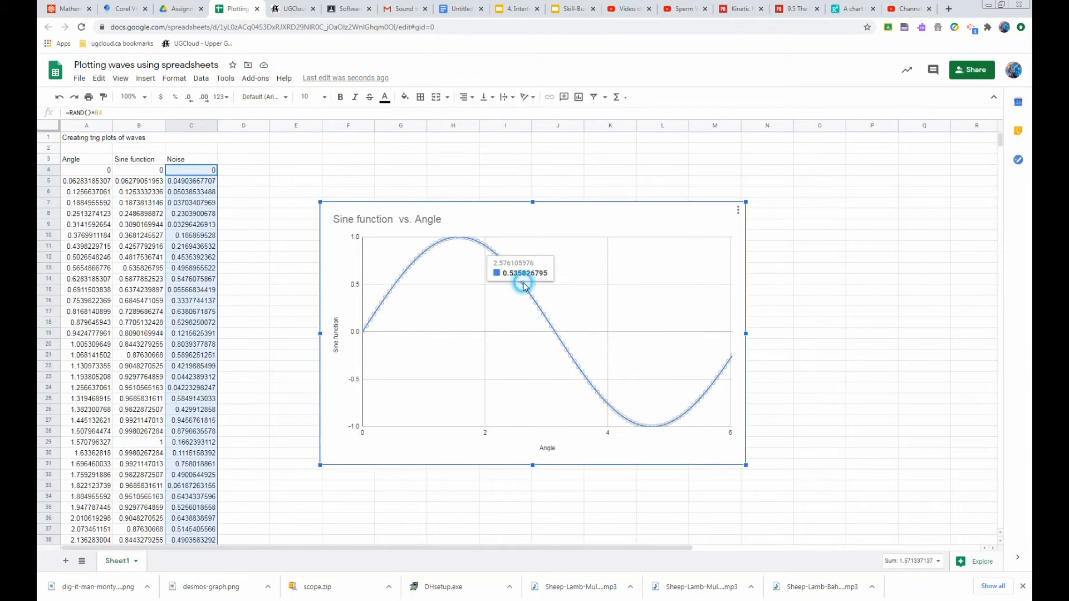
{"action": "left_click", "coordinate": [572, 285]}
{"action": "double_click", "coordinate": [663, 265]}
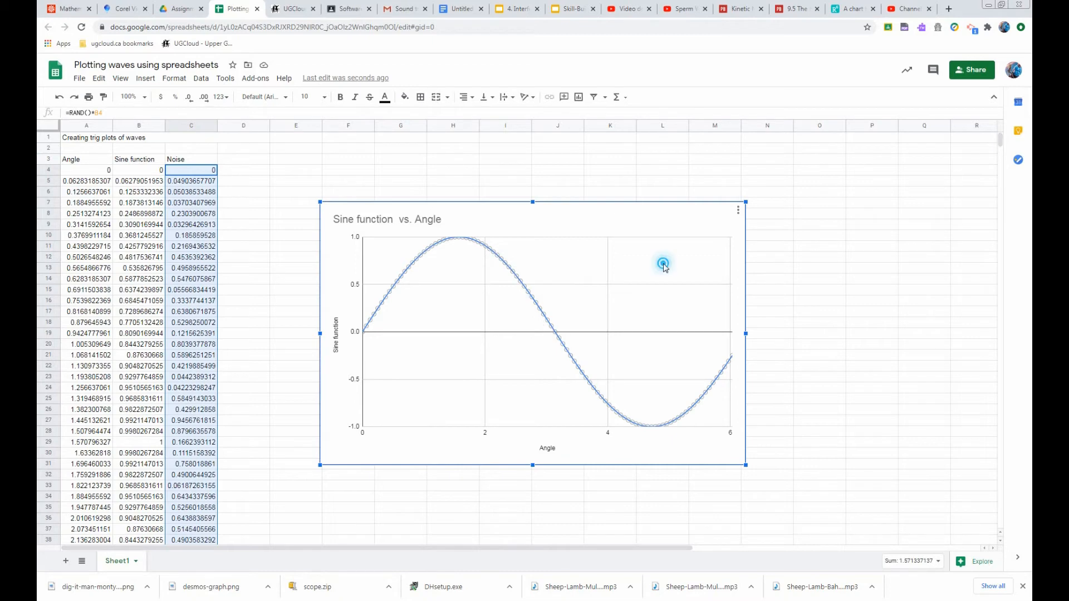
{"action": "left_click", "coordinate": [867, 214]}
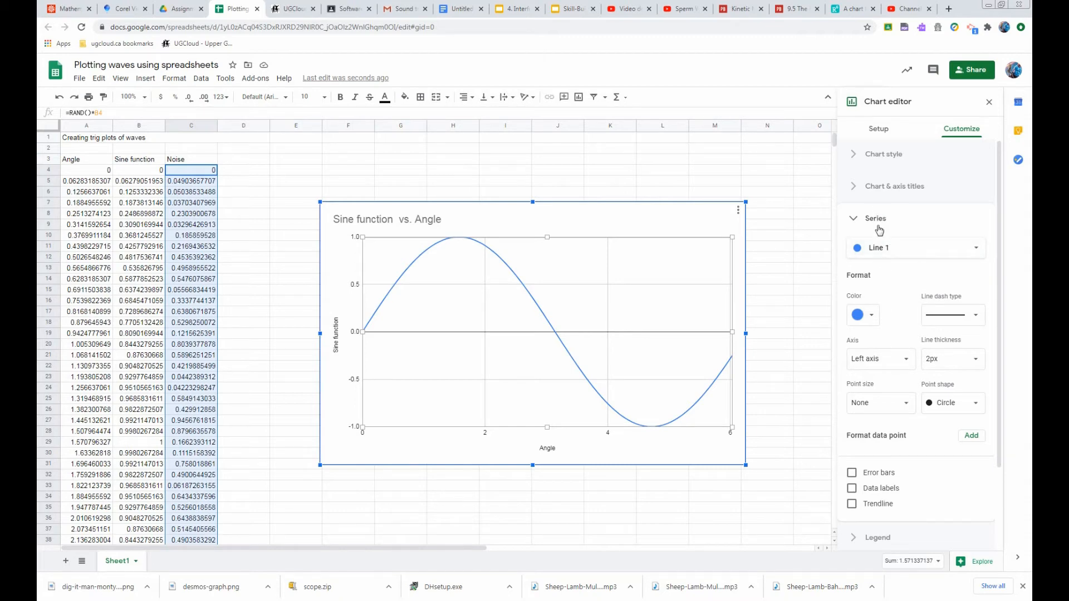
{"action": "left_click", "coordinate": [878, 129]}
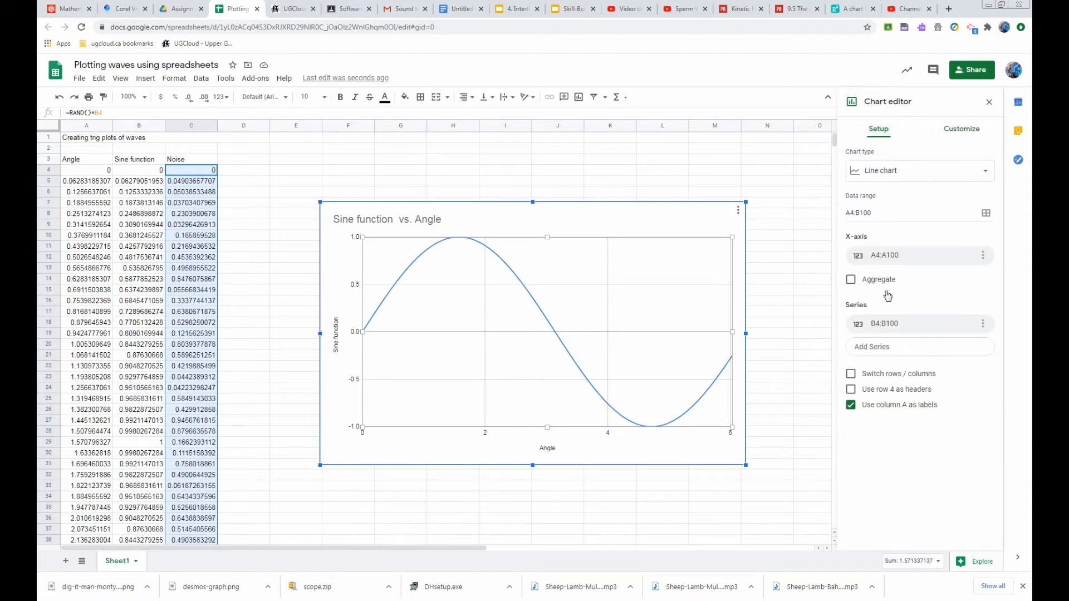
Add the range C4:C100 as a new series to the chart
{"action": "left_click", "coordinate": [882, 348]}
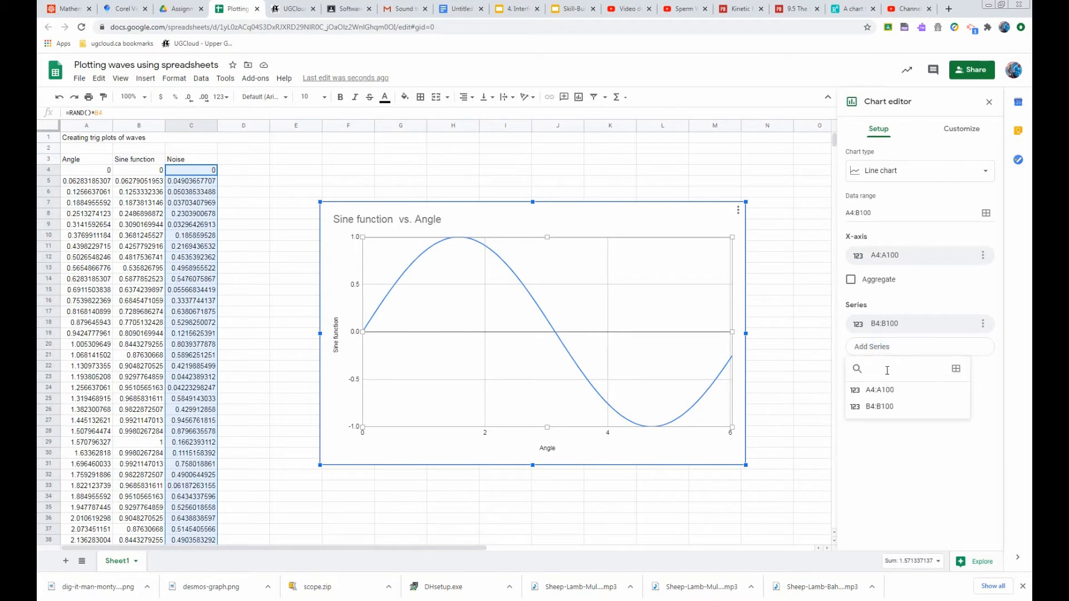
{"action": "type", "text": "c4:c100"}
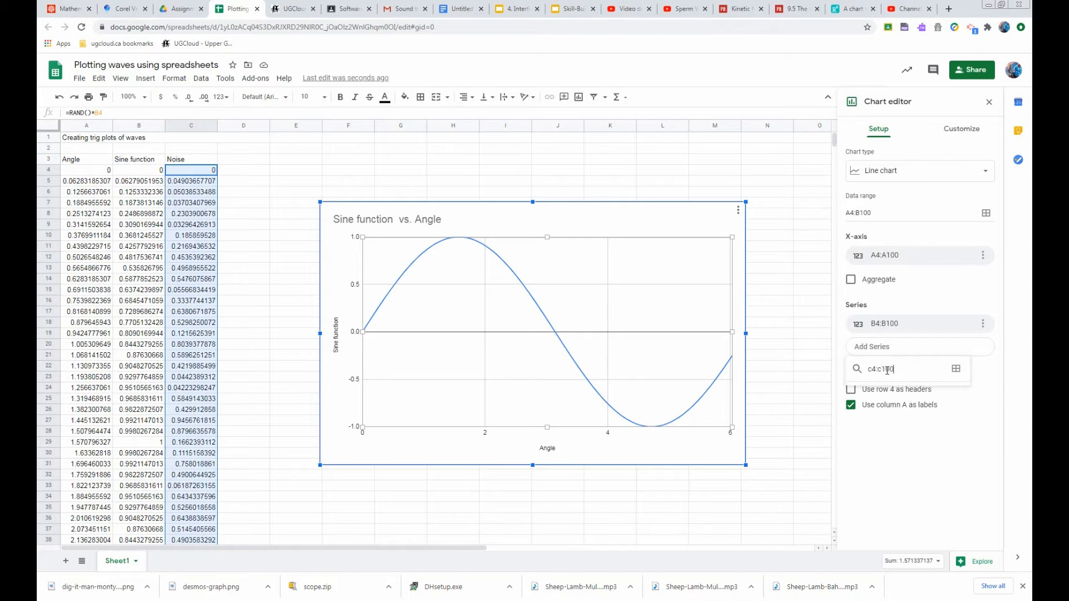
{"action": "left_click", "coordinate": [959, 374]}
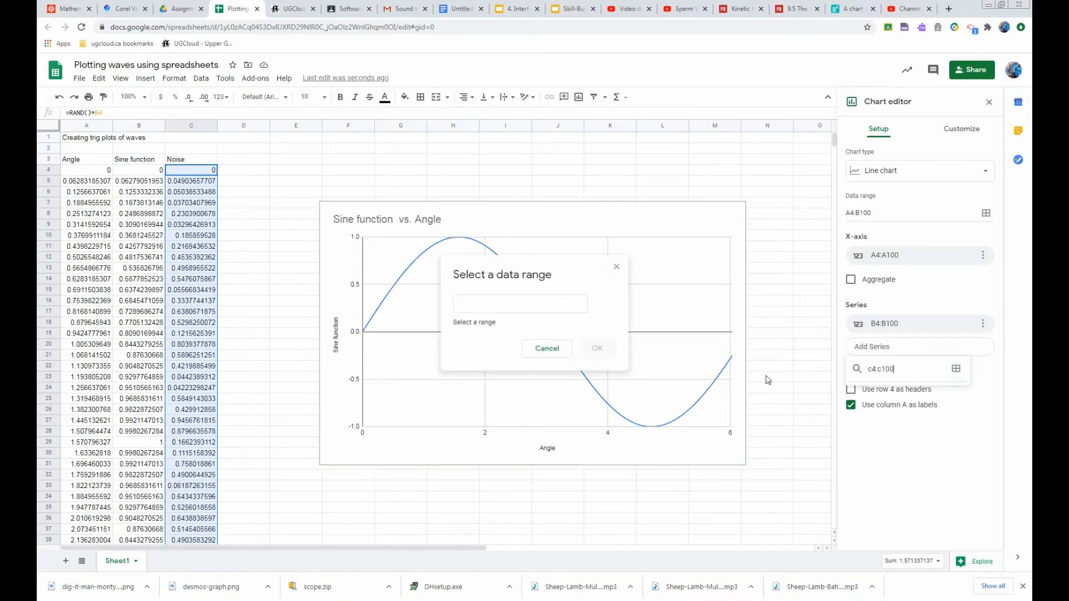
{"action": "left_click", "coordinate": [523, 305]}
{"action": "type", "text": "c4"}
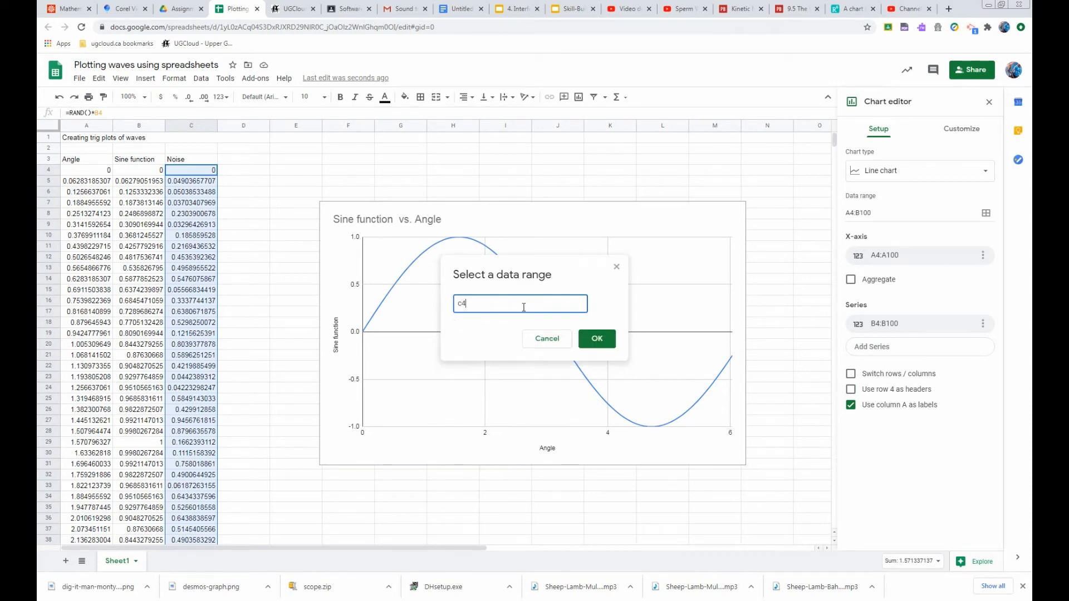
{"action": "type", "text": ":c100"}
{"action": "key", "text": "Return"}
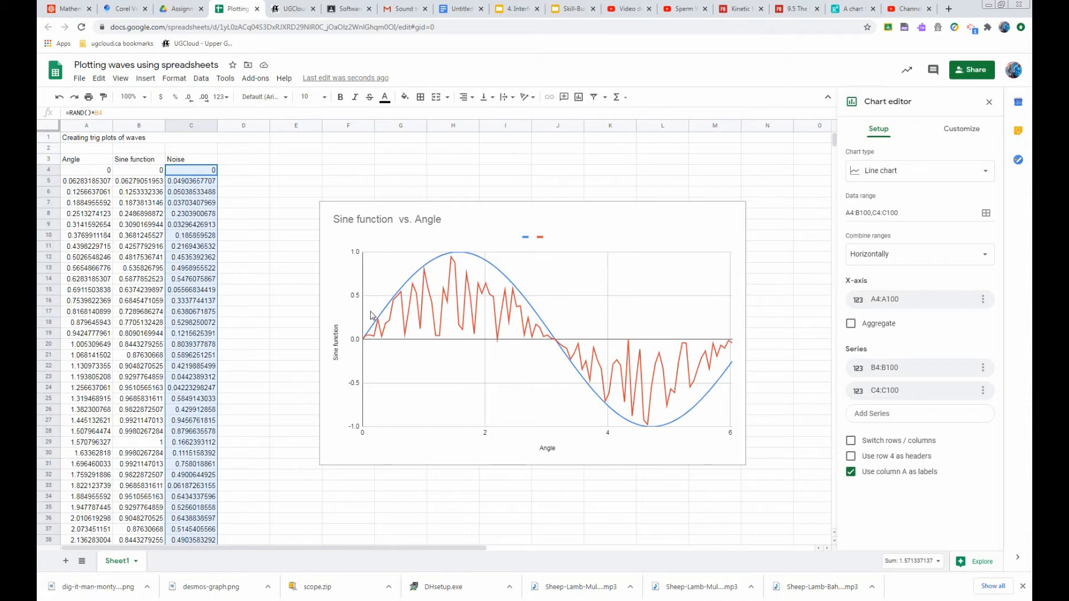
Edit the noise formula in C4 so it scales RAND() by the sine value and adds B4
{"action": "left_click", "coordinate": [203, 174]}
{"action": "left_click", "coordinate": [204, 174]}
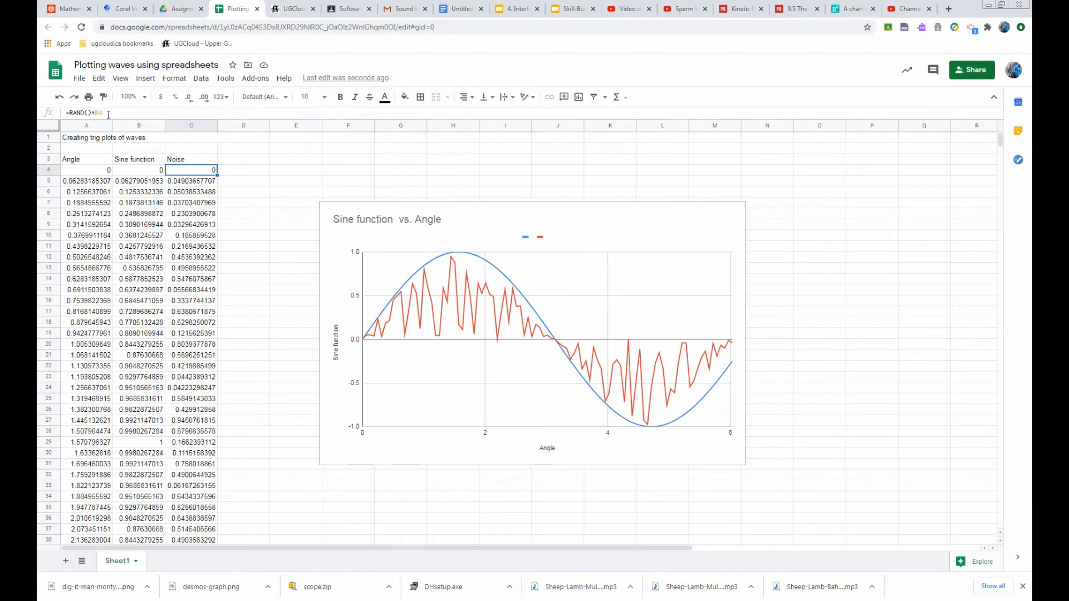
{"action": "left_click", "coordinate": [70, 113]}
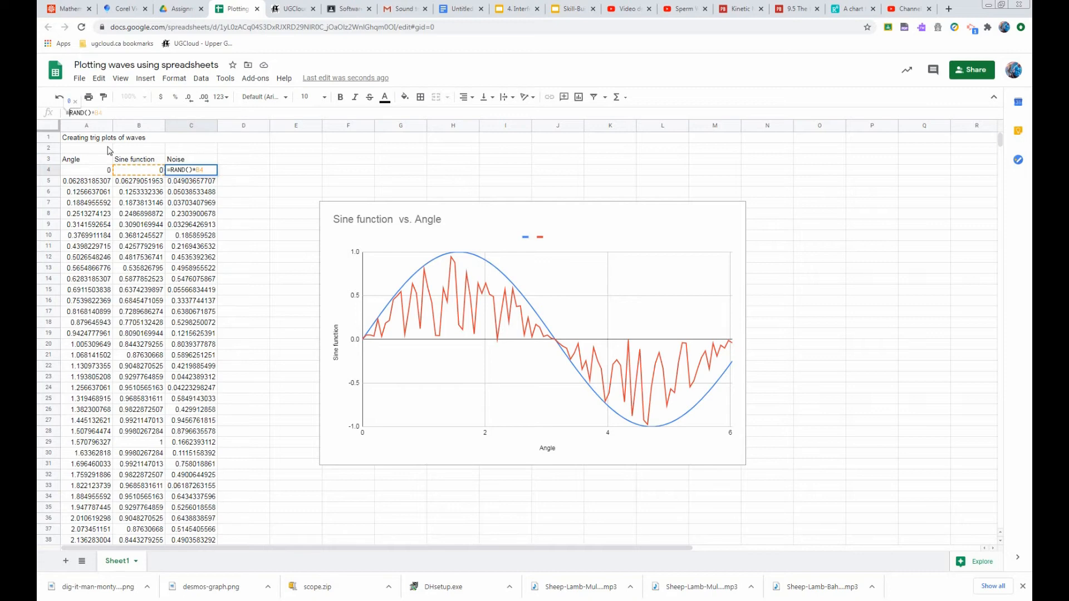
{"action": "type", "text": "01*"}
{"action": "left_click", "coordinate": [128, 111]}
{"action": "type", "text": "+"}
{"action": "type", "text": "b4"}
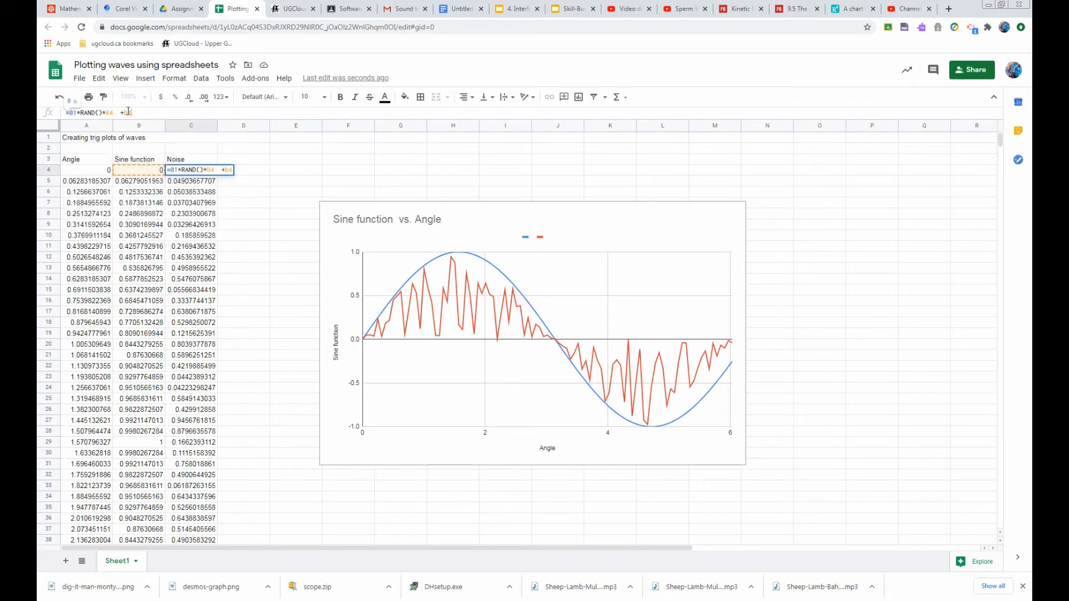
{"action": "key", "text": "Return"}
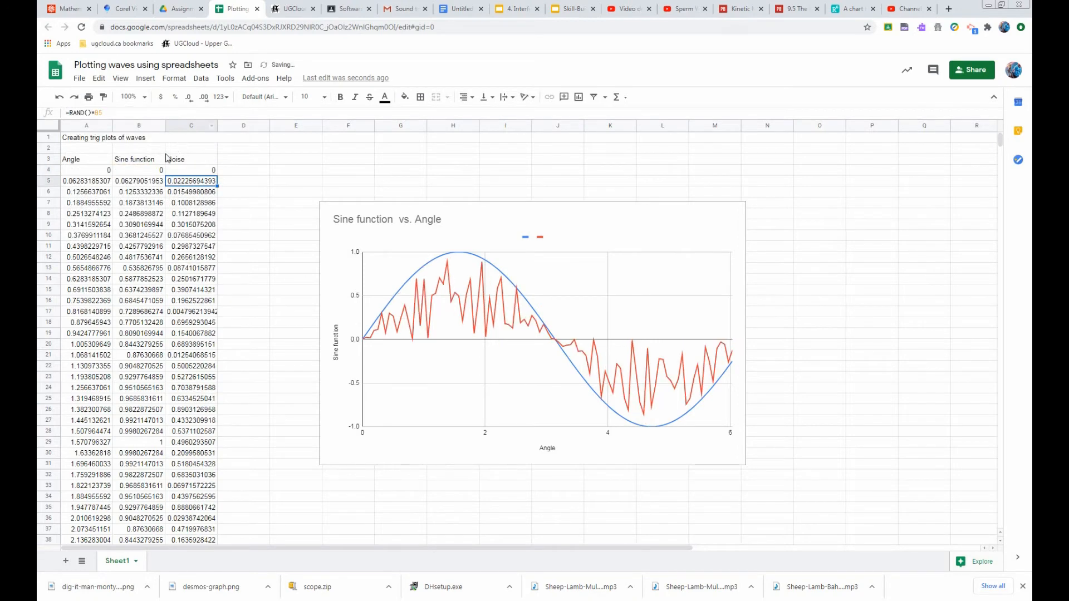
Fill the updated noise formula from C4 down column C to row 100
{"action": "left_click", "coordinate": [202, 171]}
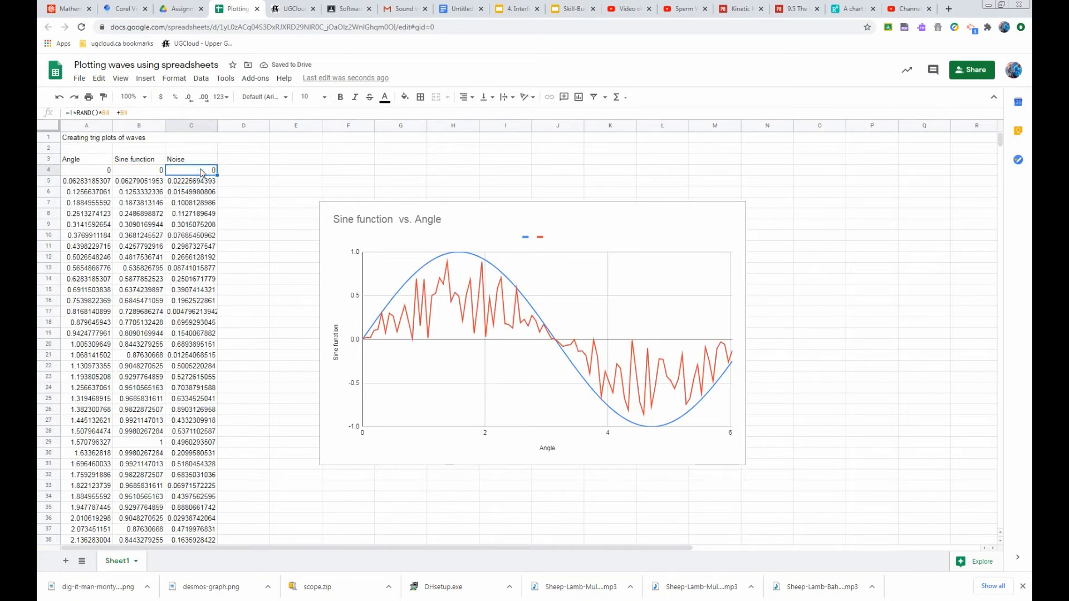
{"action": "left_click", "coordinate": [196, 237]}
{"action": "left_click", "coordinate": [196, 279]}
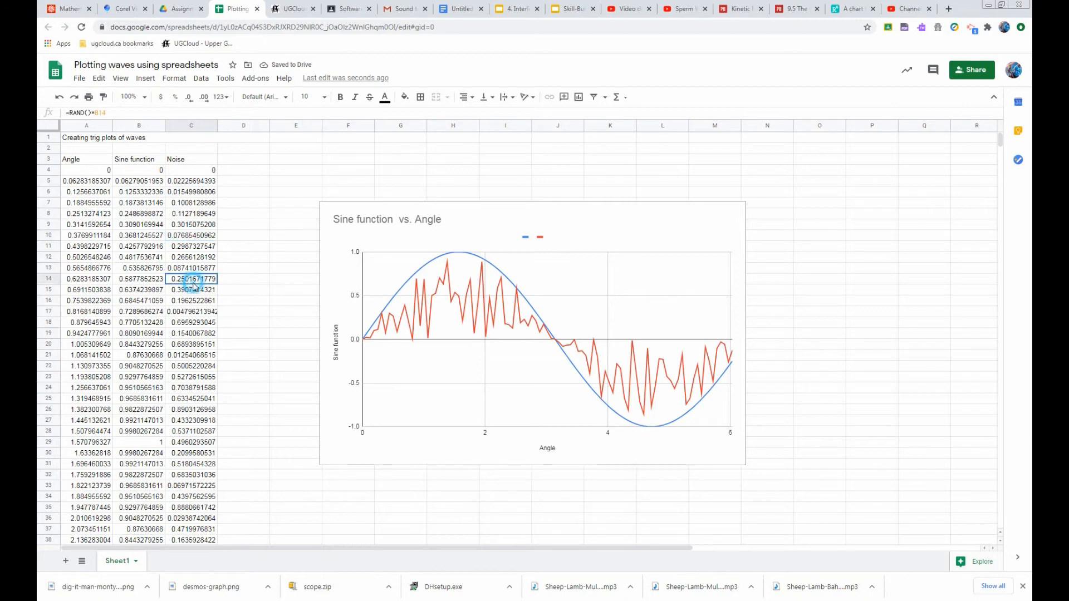
{"action": "left_click", "coordinate": [196, 344]}
{"action": "left_click", "coordinate": [196, 409]}
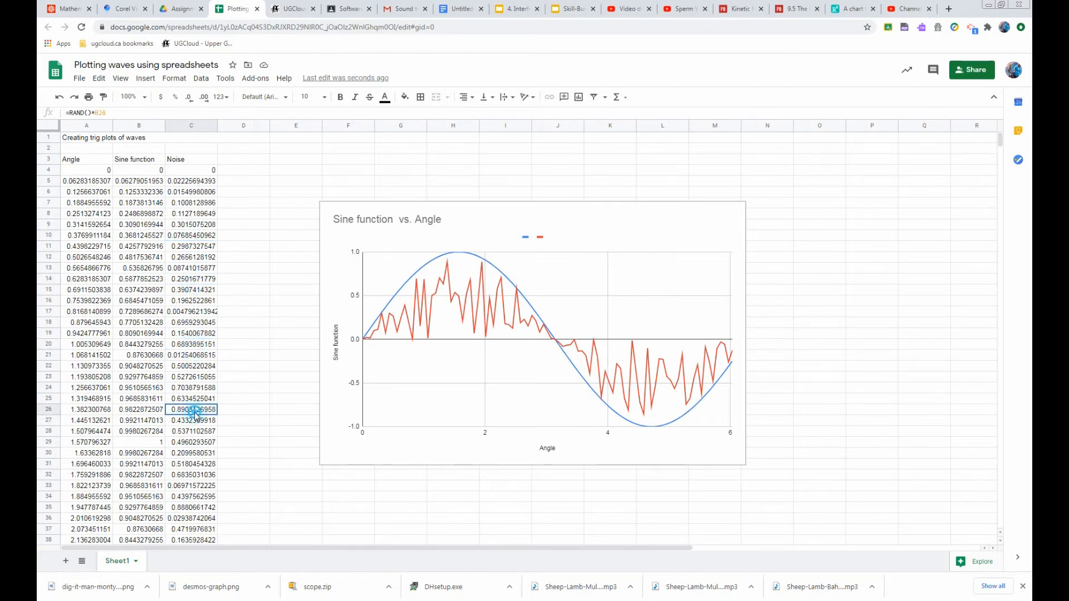
{"action": "left_click", "coordinate": [206, 170]}
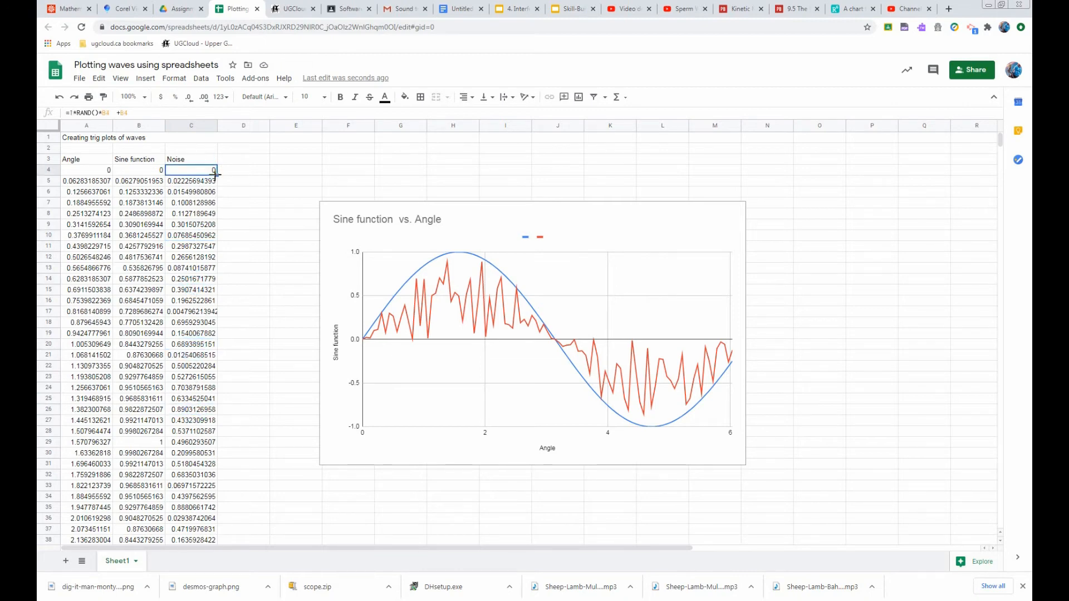
{"action": "left_click_drag", "start_coordinate": [217, 176], "coordinate": [210, 491]}
{"action": "scroll", "coordinate": [204, 486], "scroll_direction": "down", "scroll_amount": 4}
{"action": "scroll", "coordinate": [205, 488], "scroll_direction": "down", "scroll_amount": 10}
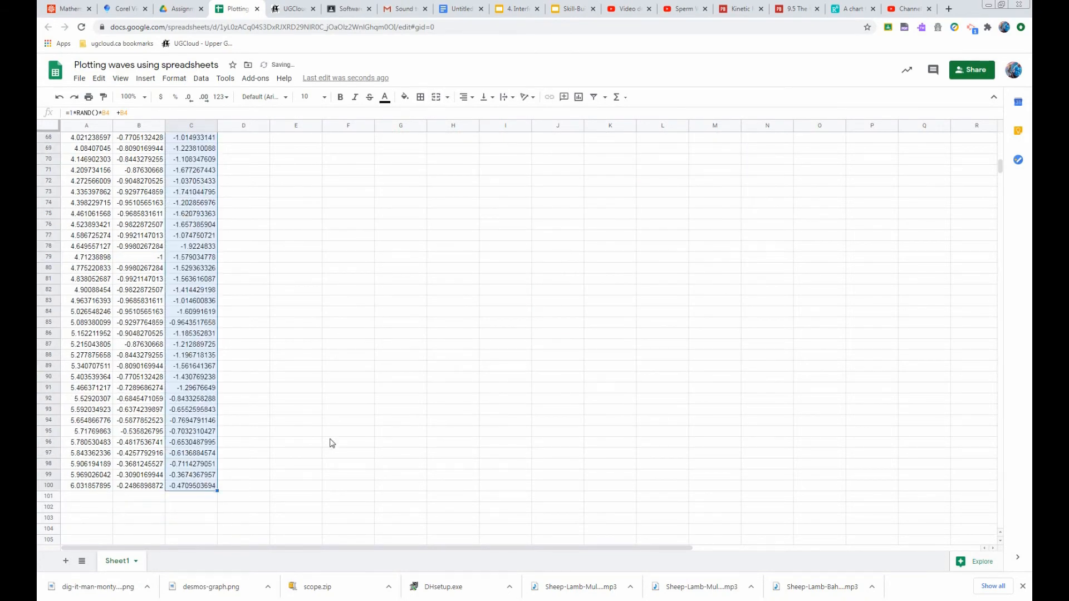
{"action": "scroll", "coordinate": [313, 436], "scroll_direction": "up", "scroll_amount": 9}
{"action": "scroll", "coordinate": [301, 429], "scroll_direction": "up", "scroll_amount": 5}
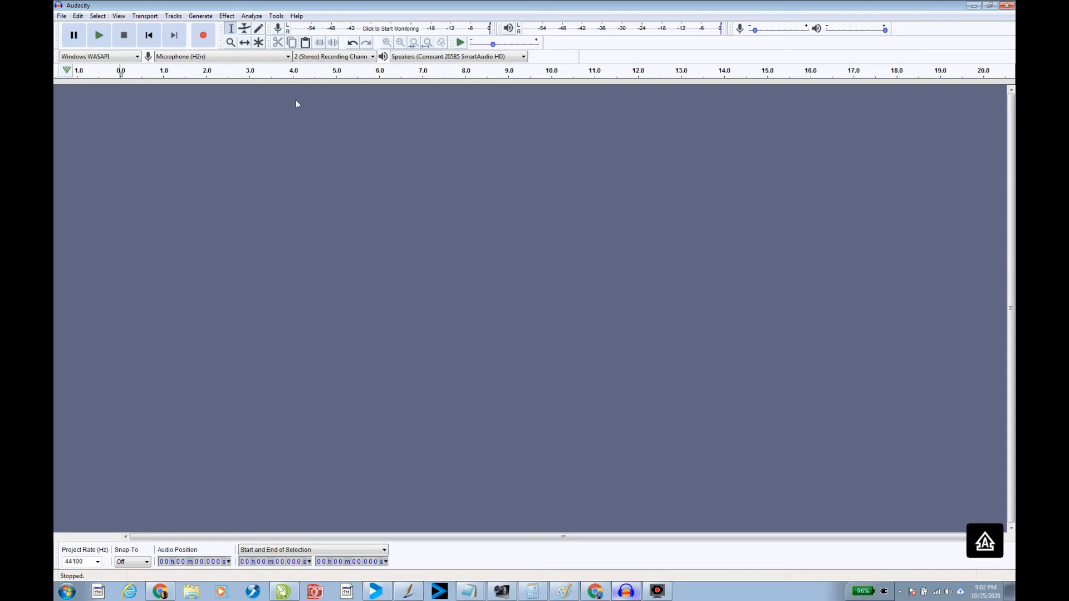
Switch to Audacity and generate a 30-second sine tone with the Tone generator
{"action": "left_click", "coordinate": [211, 17]}
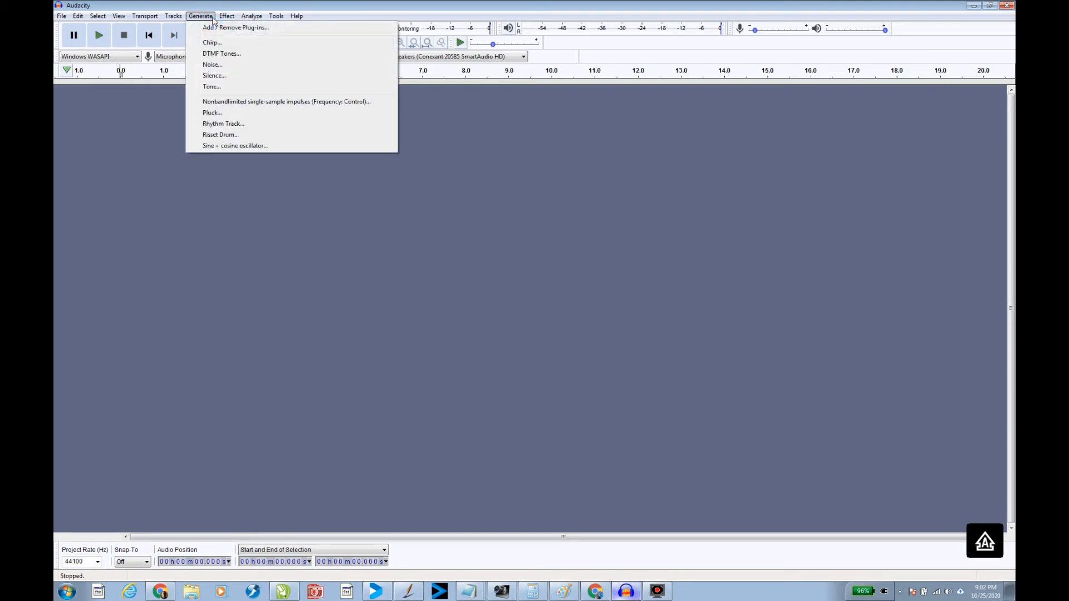
{"action": "left_click", "coordinate": [207, 87]}
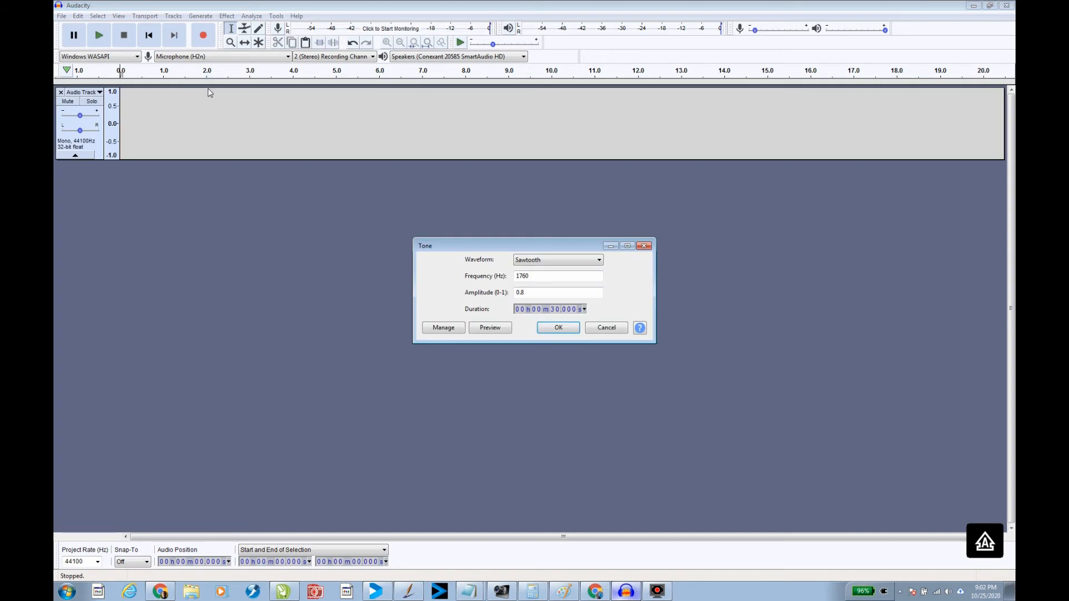
{"action": "left_click", "coordinate": [530, 262]}
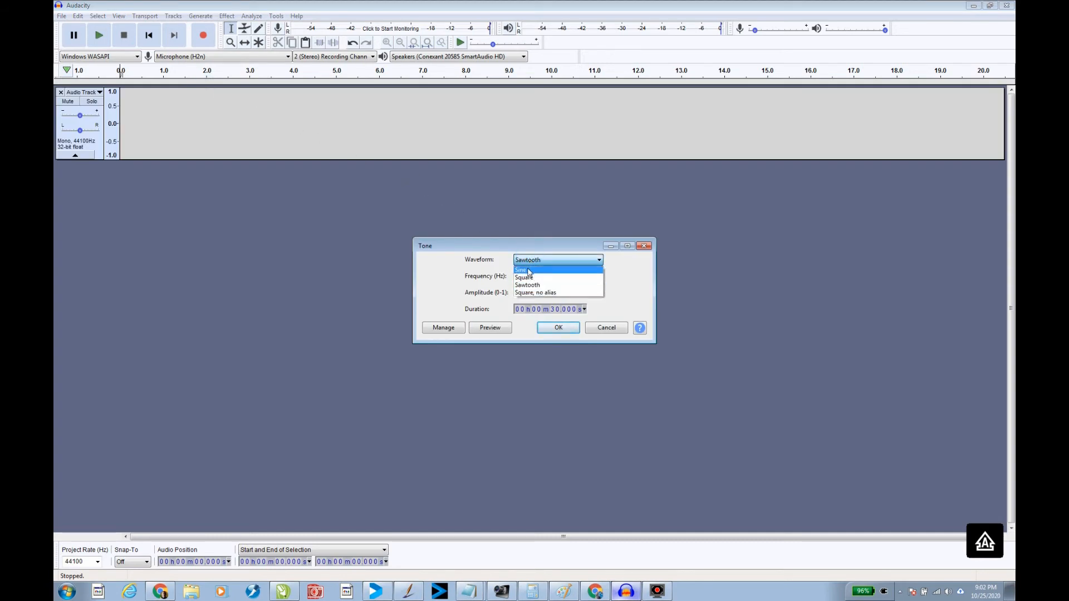
{"action": "left_click", "coordinate": [529, 271]}
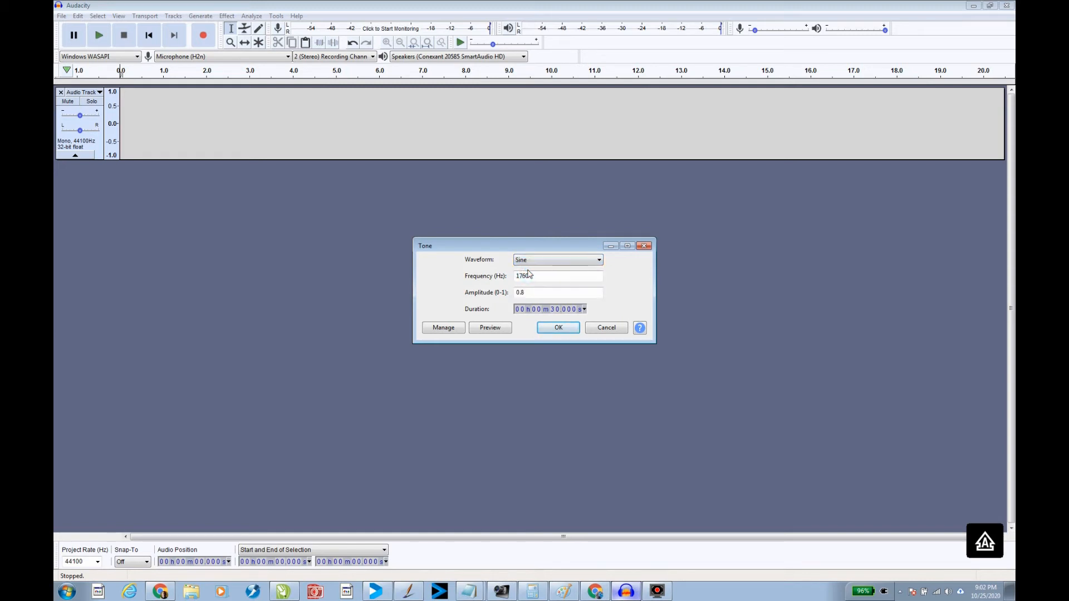
{"action": "left_click", "coordinate": [559, 330]}
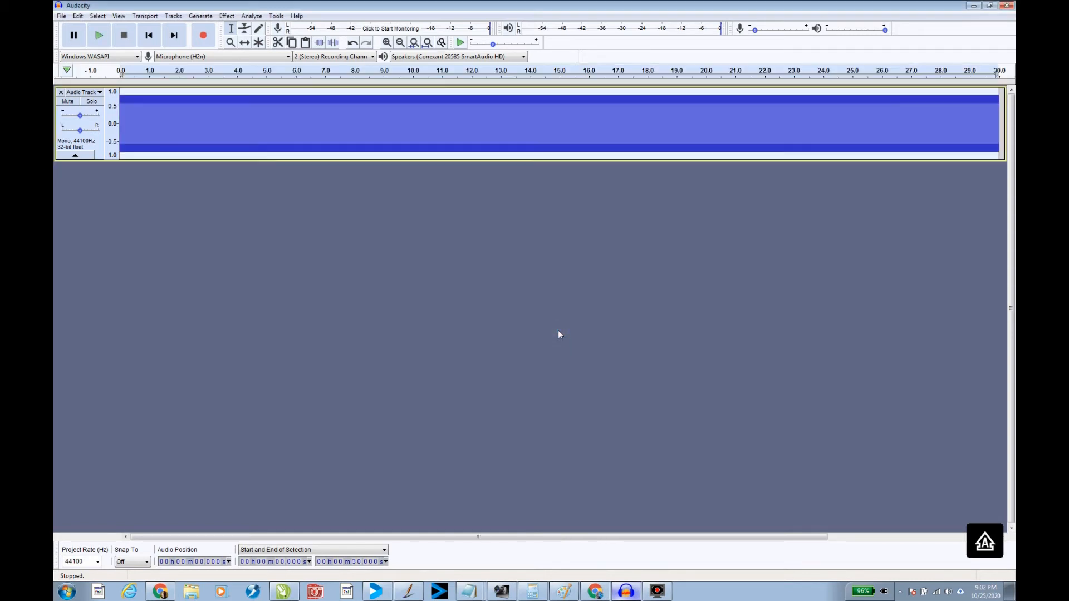
Play the tone, stop it, and zoom in closely on the waveform
{"action": "left_click", "coordinate": [103, 38]}
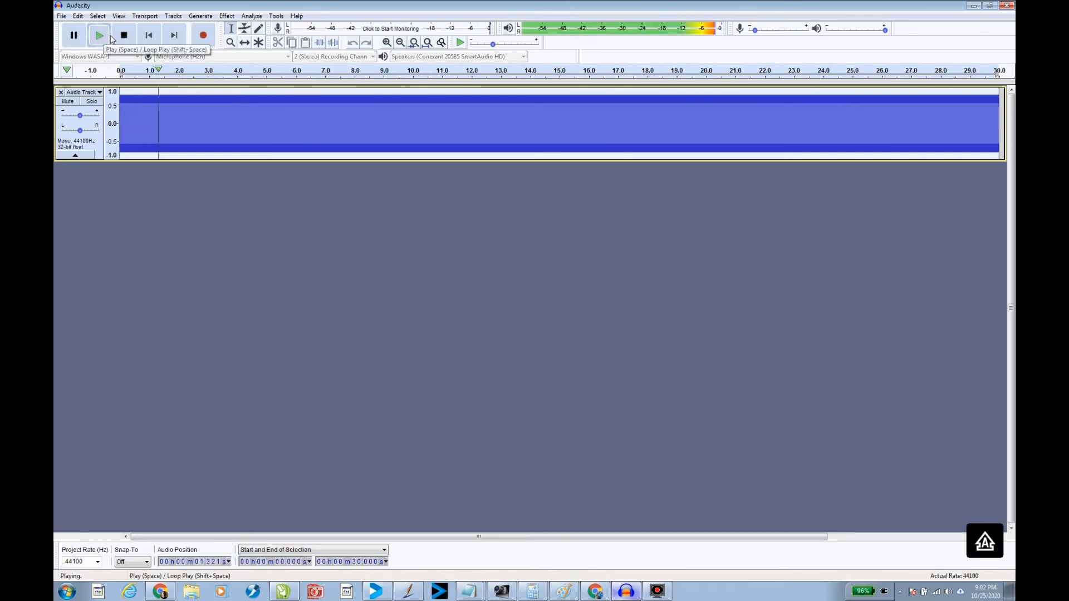
{"action": "left_click", "coordinate": [124, 37]}
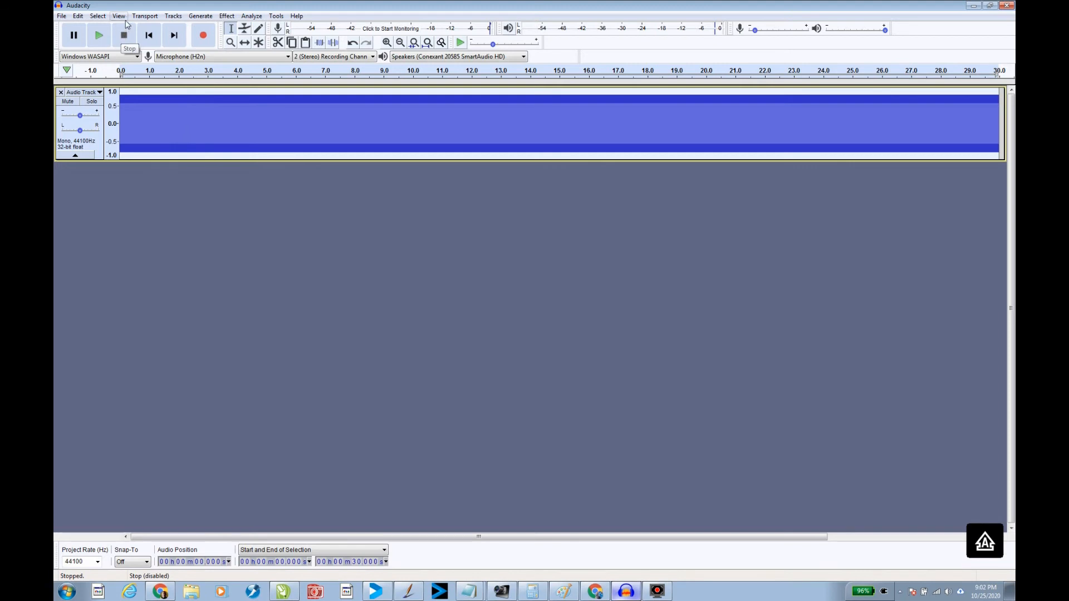
{"action": "left_click", "coordinate": [118, 16]}
{"action": "mouse_move", "coordinate": [146, 32]}
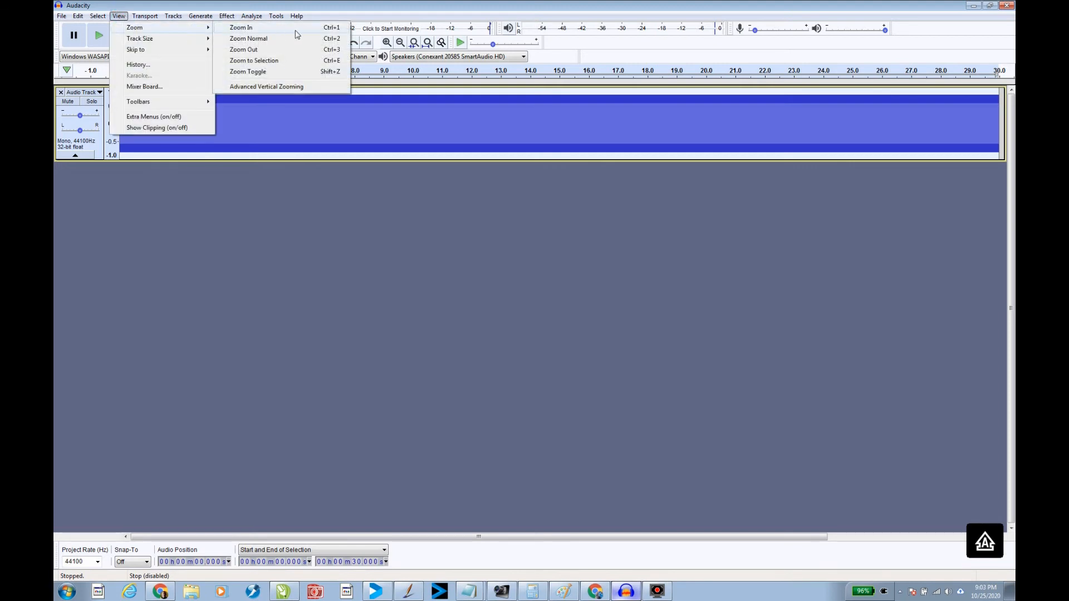
{"action": "left_click", "coordinate": [335, 29]}
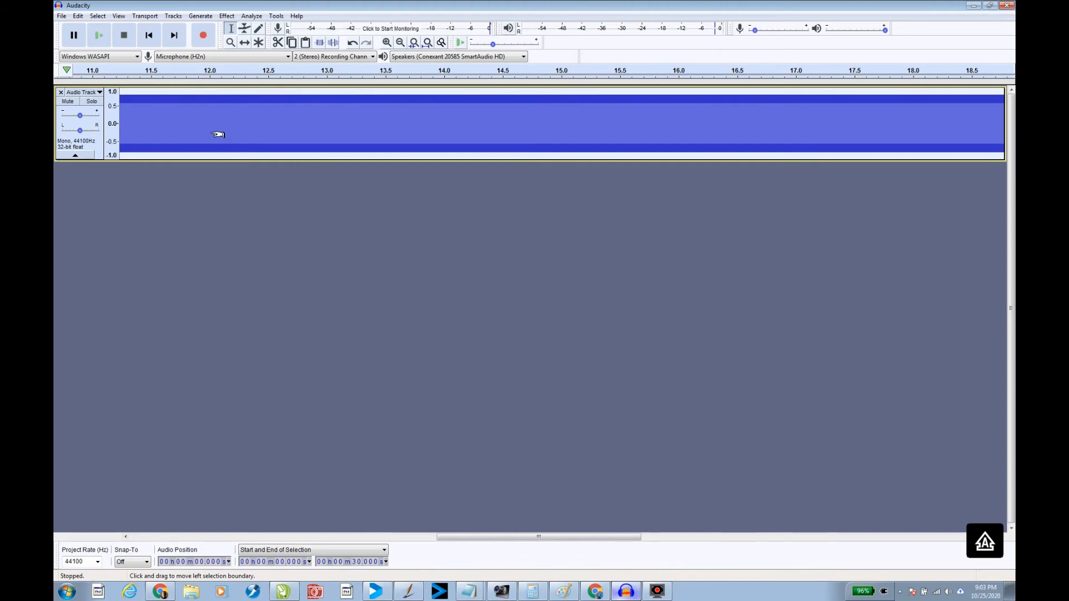
{"action": "key", "text": "ctrl+1"}
{"action": "key", "text": "ctrl+1"}
{"action": "key", "text": "ctrl+1"}
{"action": "key", "text": "ctrl+1"}
{"action": "key", "text": "ctrl+1"}
{"action": "key", "text": "ctrl+1"}
{"action": "key", "text": "ctrl+1"}
{"action": "key", "text": "ctrl+1"}
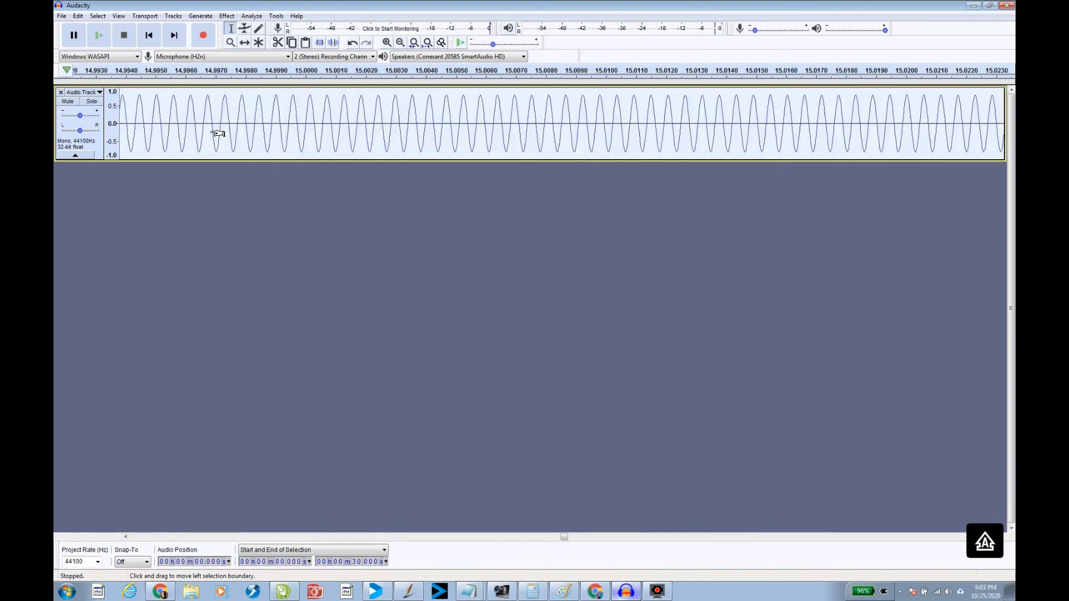
{"action": "key", "text": "ctrl+1"}
{"action": "key", "text": "ctrl+1"}
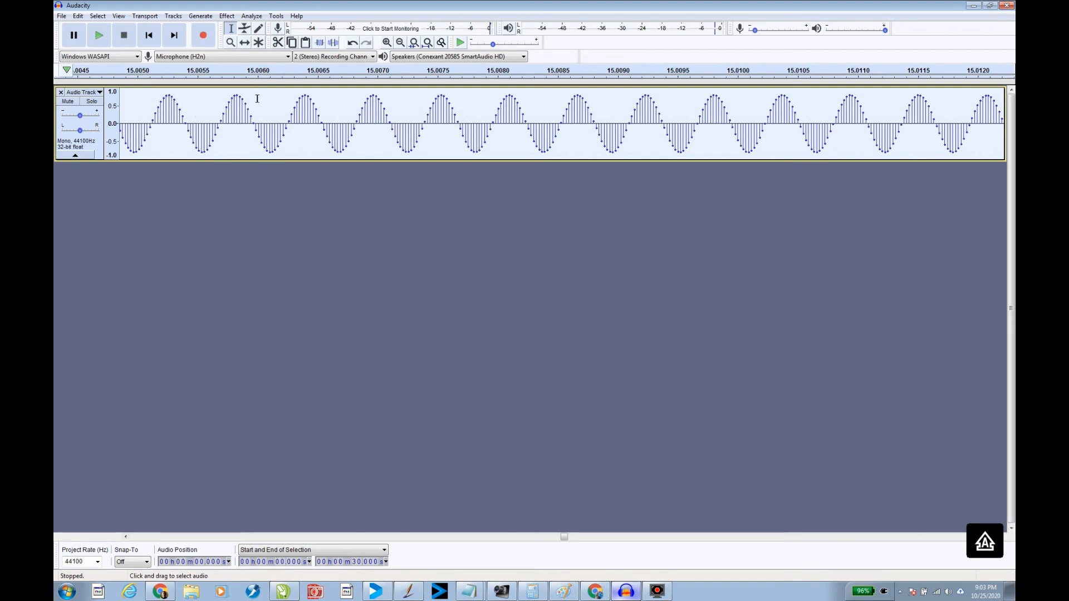
Add a new mono audio track and select it
{"action": "left_click", "coordinate": [175, 17]}
{"action": "mouse_move", "coordinate": [199, 35]}
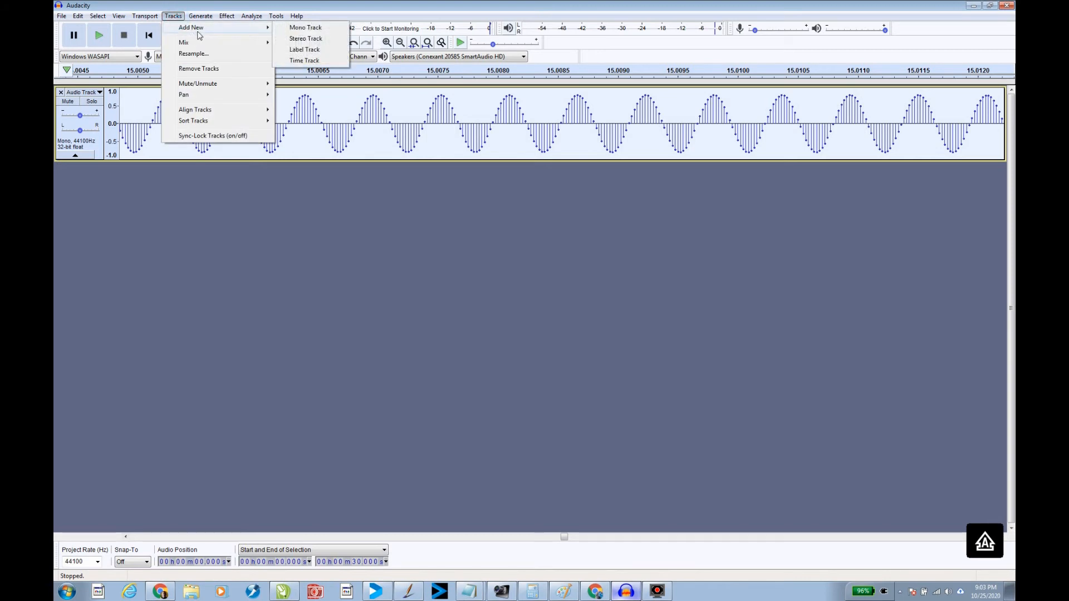
{"action": "left_click", "coordinate": [303, 32]}
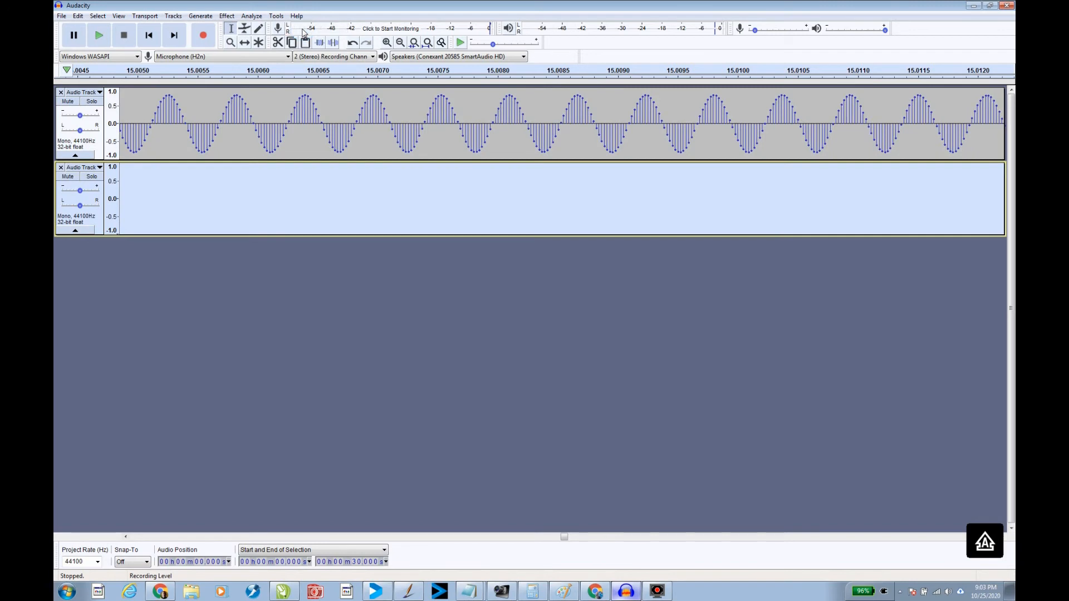
{"action": "left_click", "coordinate": [167, 187]}
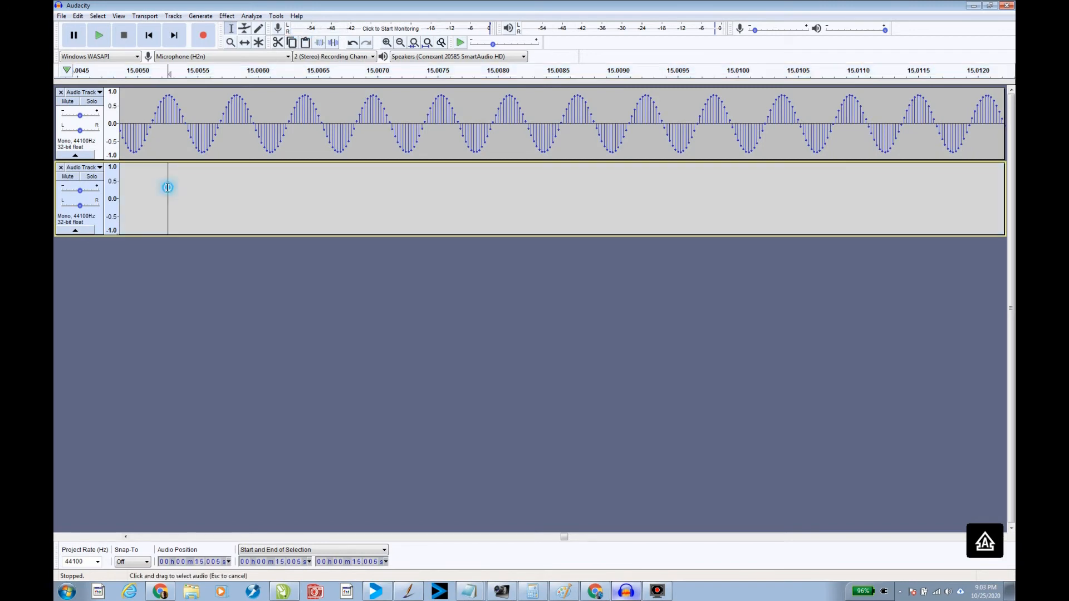
{"action": "left_click", "coordinate": [101, 228]}
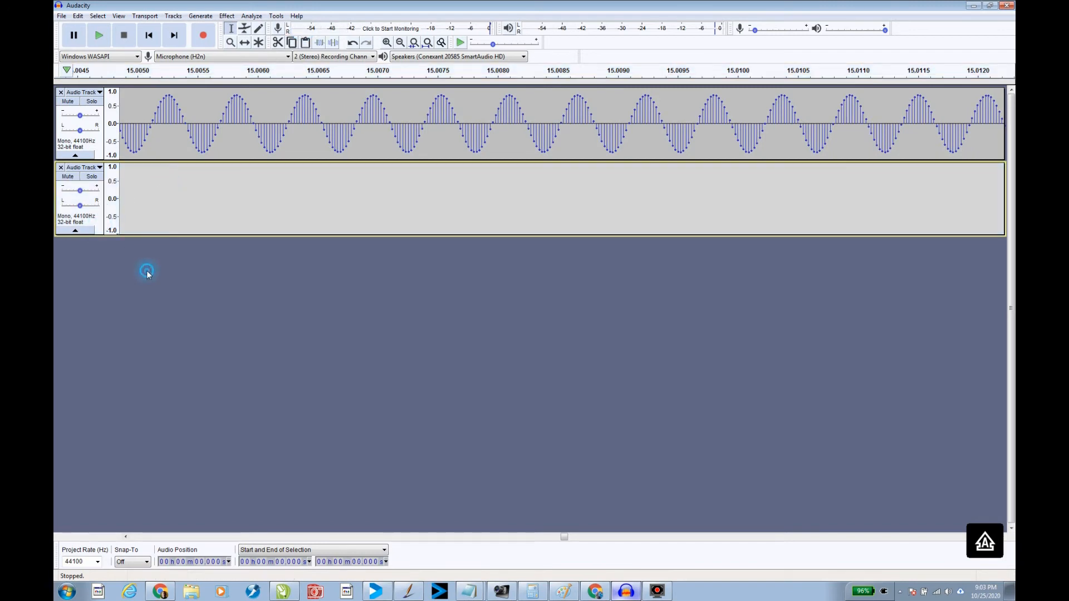
{"action": "left_click", "coordinate": [142, 194]}
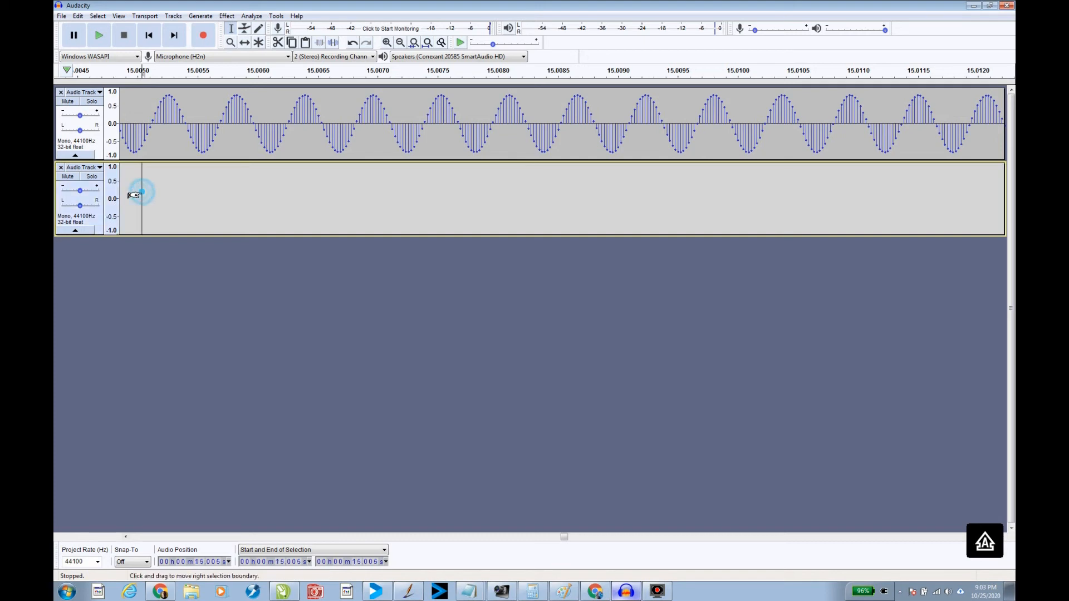
{"action": "left_click", "coordinate": [92, 191]}
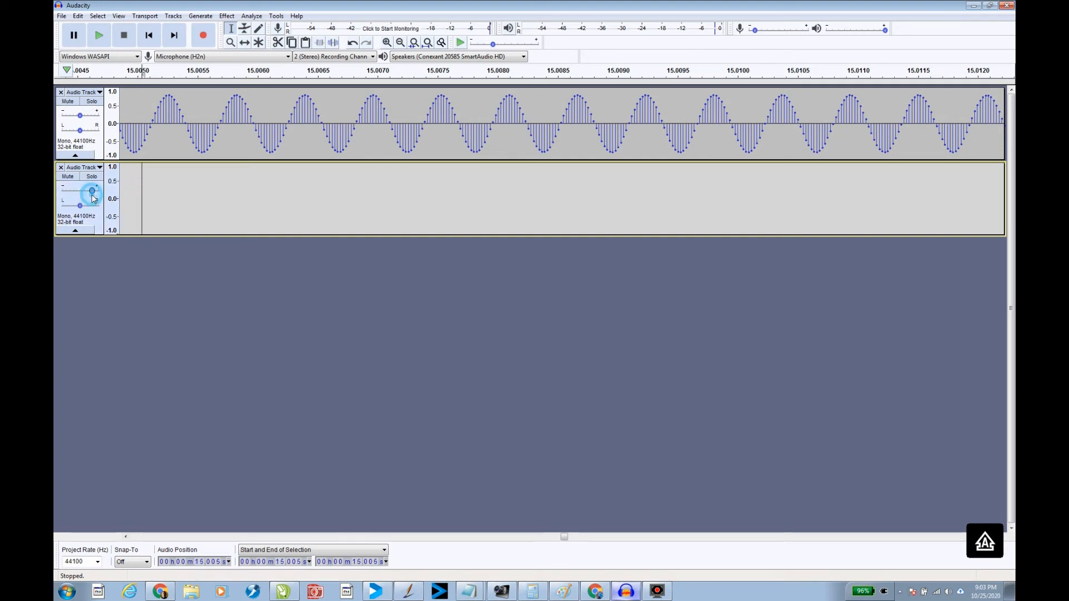
{"action": "left_click", "coordinate": [146, 92]}
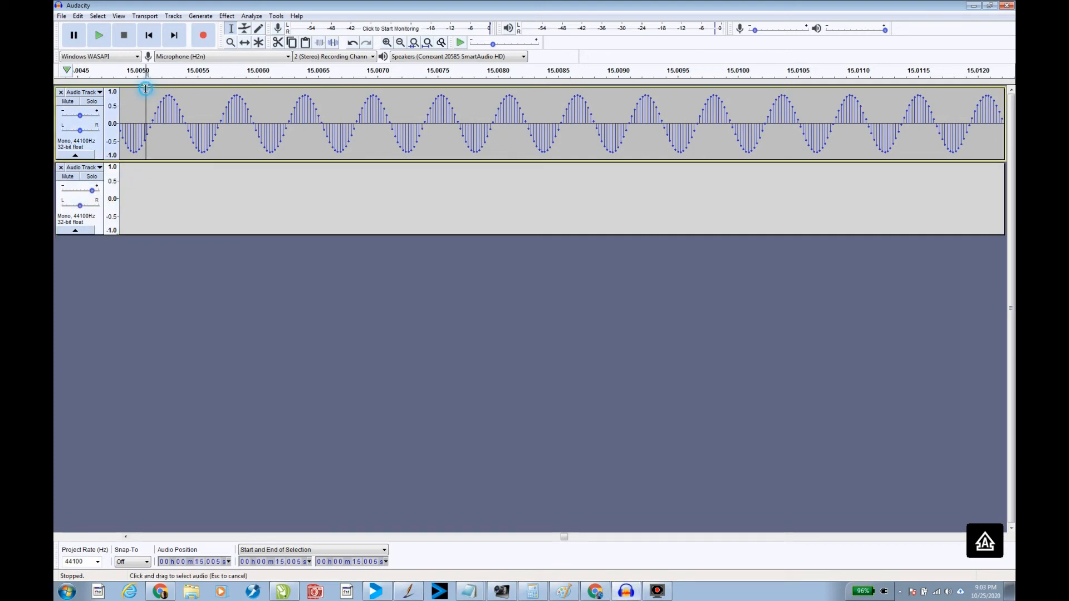
{"action": "left_click", "coordinate": [88, 199]}
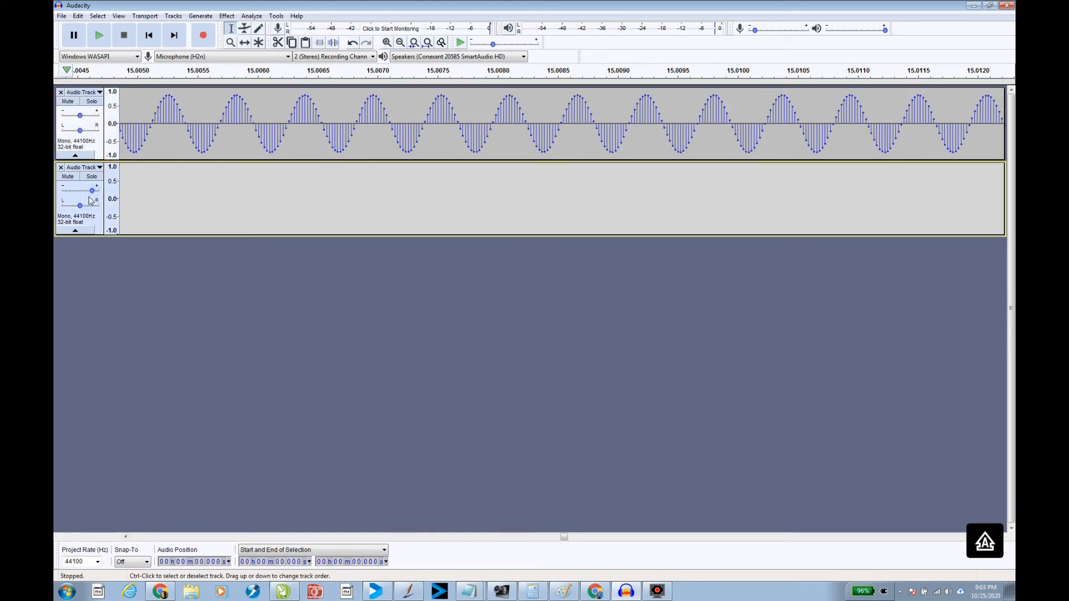
Generate 30 seconds of white noise in the new track
{"action": "left_click", "coordinate": [208, 18]}
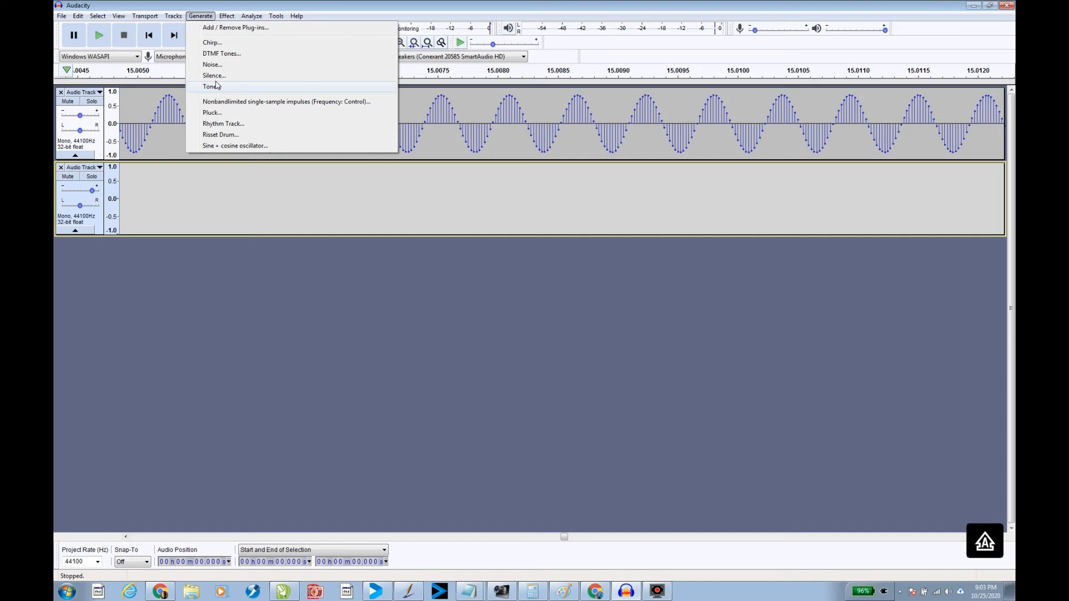
{"action": "left_click", "coordinate": [214, 65]}
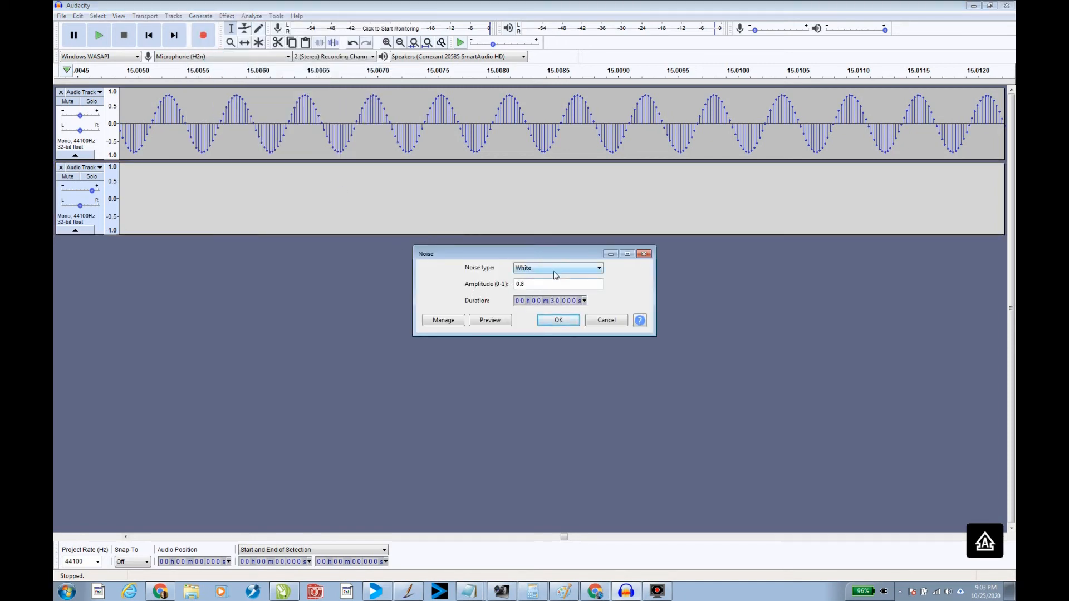
{"action": "left_click", "coordinate": [551, 320]}
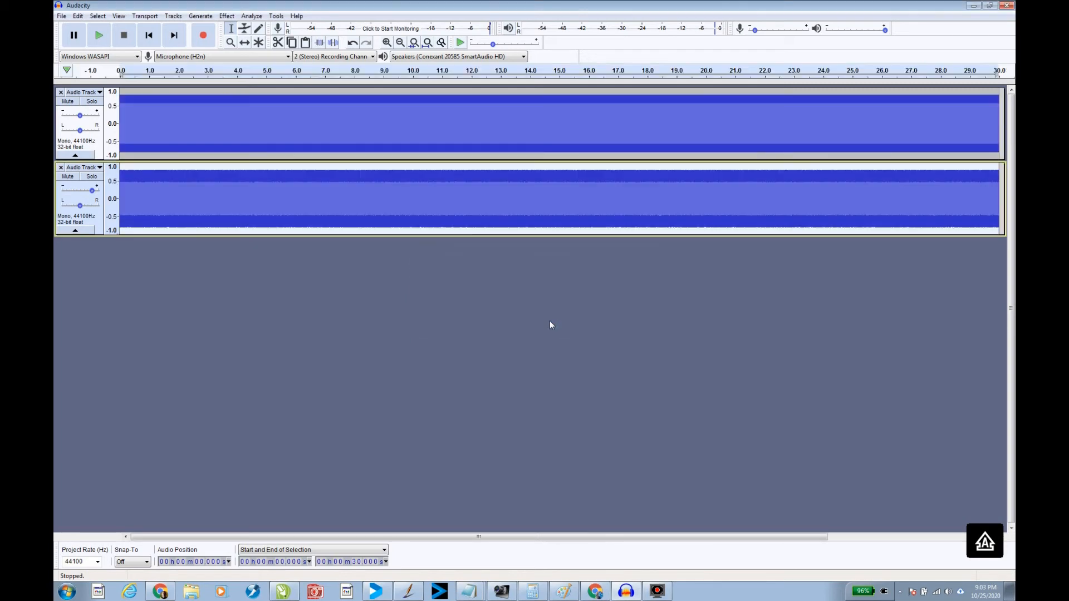
{"action": "left_click", "coordinate": [117, 17]}
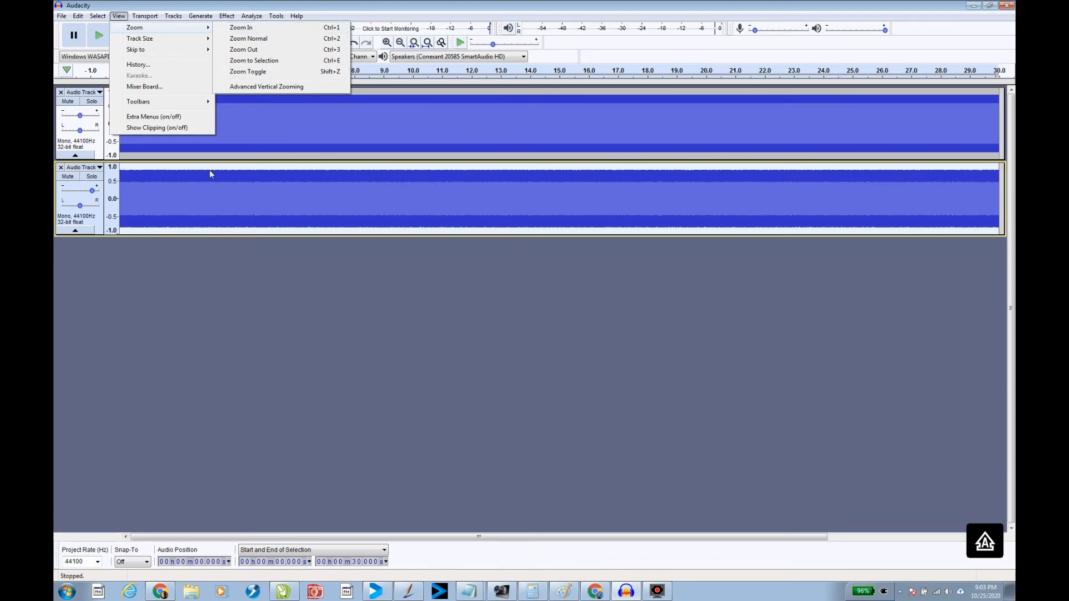
{"action": "left_click", "coordinate": [122, 254]}
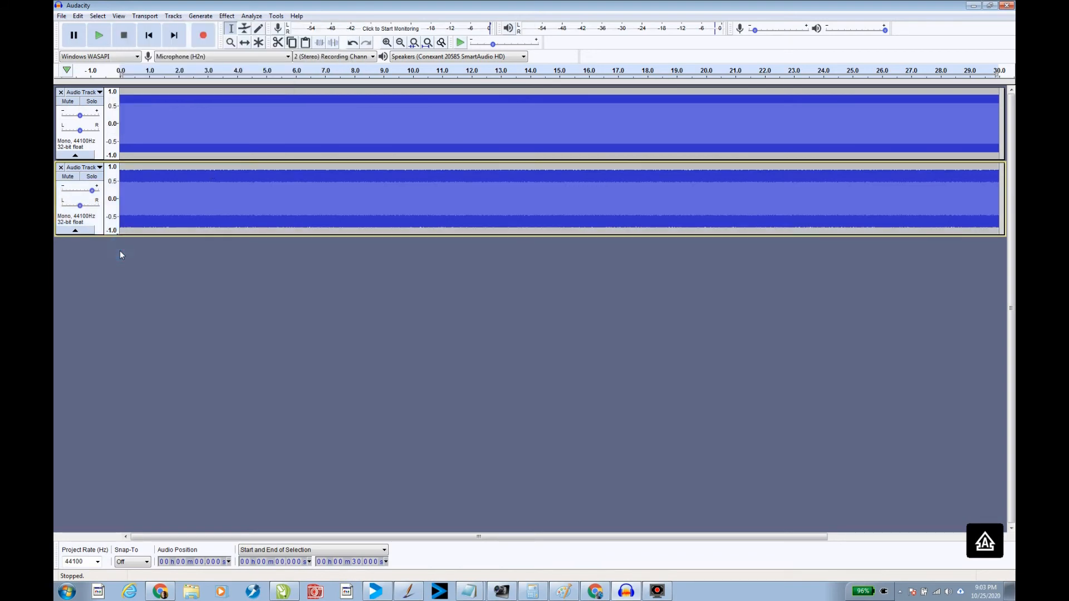
Lower the gain of the white noise track
{"action": "key", "text": "ctrl+1"}
{"action": "key", "text": "ctrl+1"}
{"action": "key", "text": "ctrl+1"}
{"action": "key", "text": "ctrl+1"}
{"action": "key", "text": "ctrl+1"}
{"action": "key", "text": "ctrl+1"}
{"action": "key", "text": "ctrl+1"}
{"action": "key", "text": "ctrl+1"}
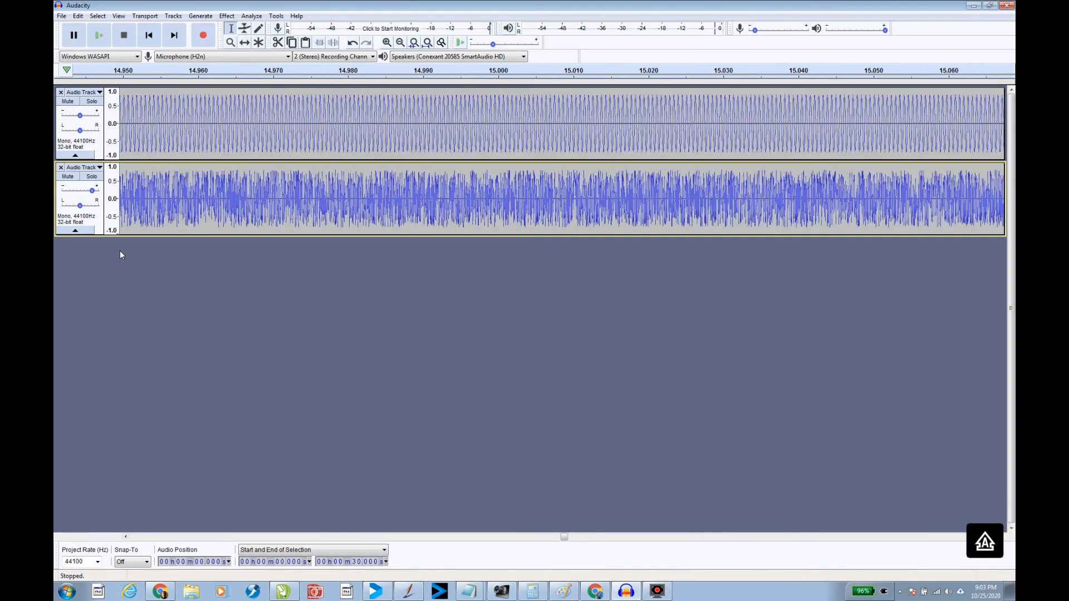
{"action": "key", "text": "ctrl+1"}
{"action": "key", "text": "ctrl+1"}
{"action": "key", "text": "ctrl+1"}
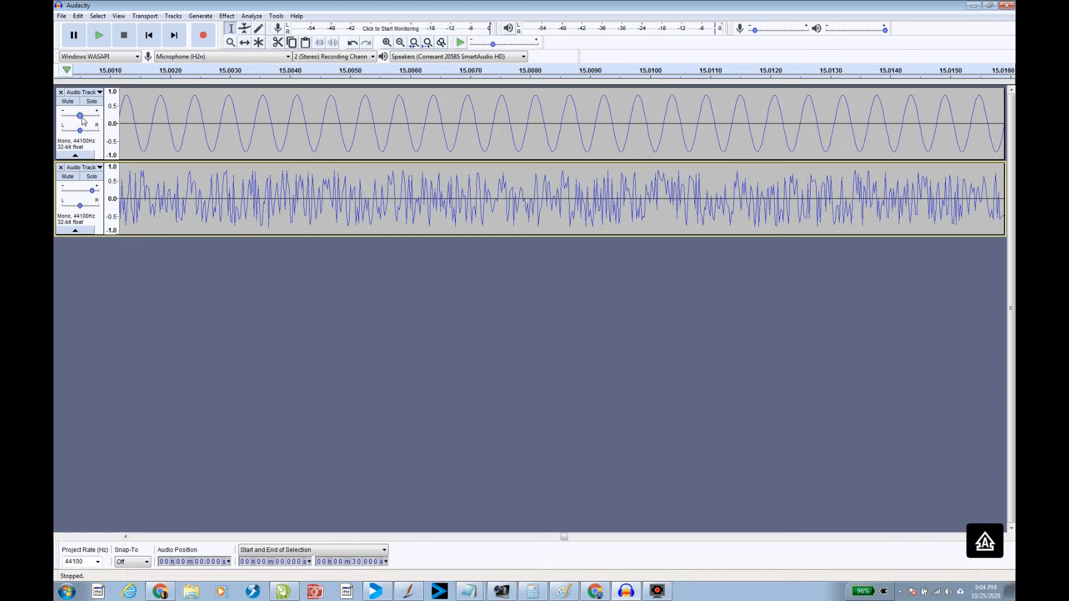
{"action": "left_click_drag", "start_coordinate": [81, 115], "coordinate": [82, 116]}
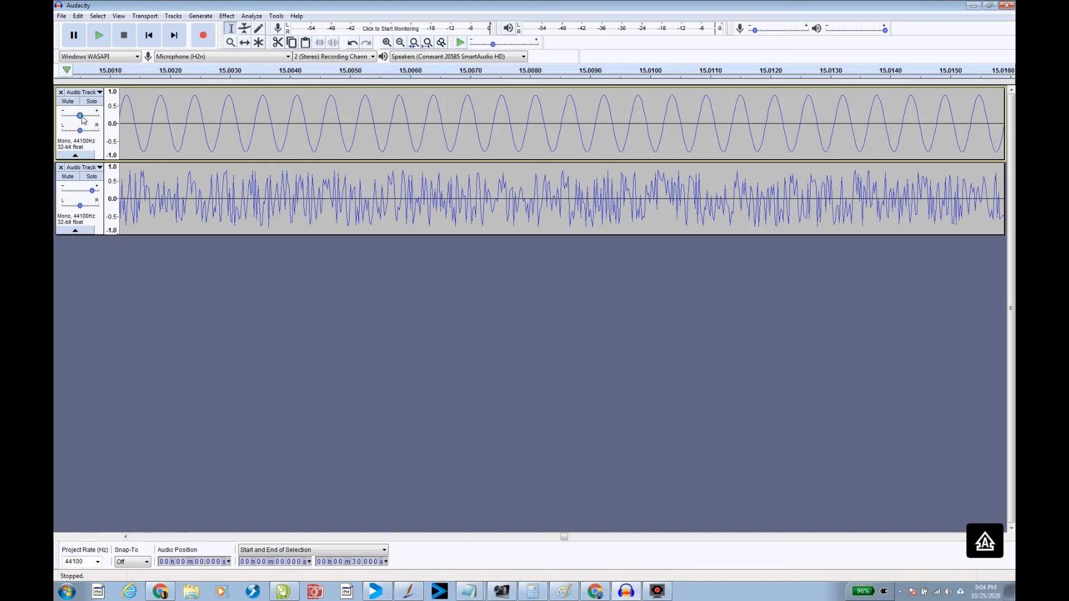
{"action": "left_click_drag", "start_coordinate": [95, 196], "coordinate": [57, 196]}
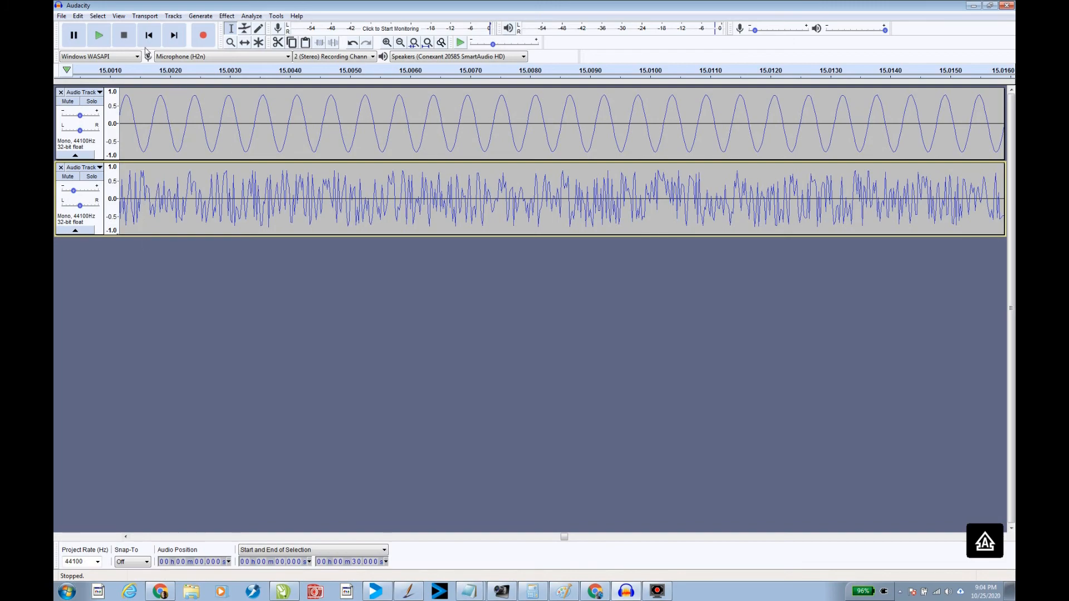
Play both tracks, then solo the white noise track and play it back from the start
{"action": "left_click", "coordinate": [100, 37]}
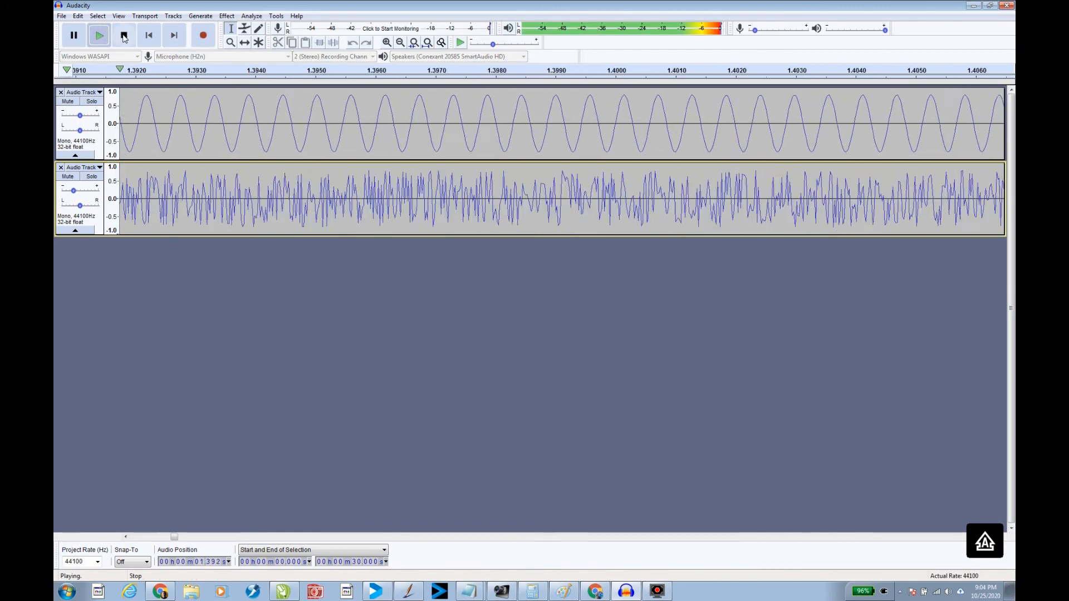
{"action": "left_click", "coordinate": [123, 38]}
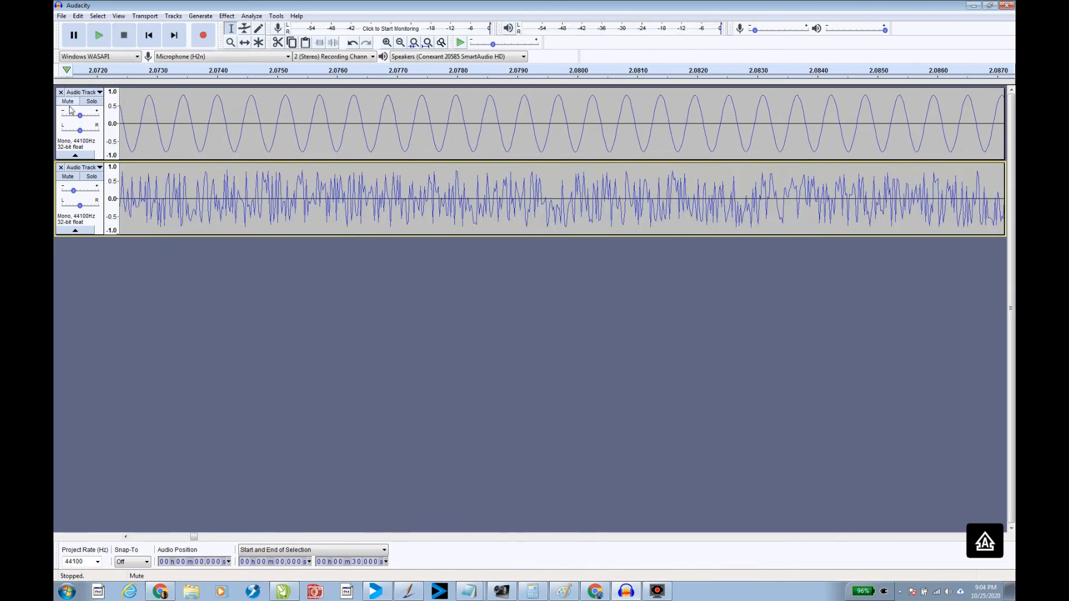
{"action": "left_click", "coordinate": [91, 176]}
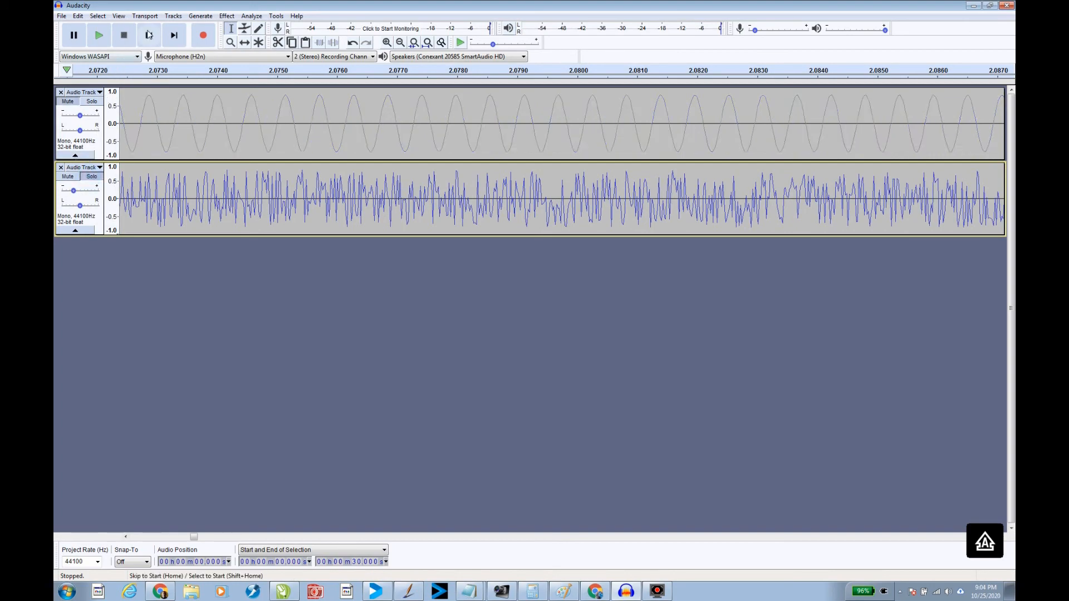
{"action": "left_click", "coordinate": [148, 35]}
{"action": "left_click", "coordinate": [100, 36]}
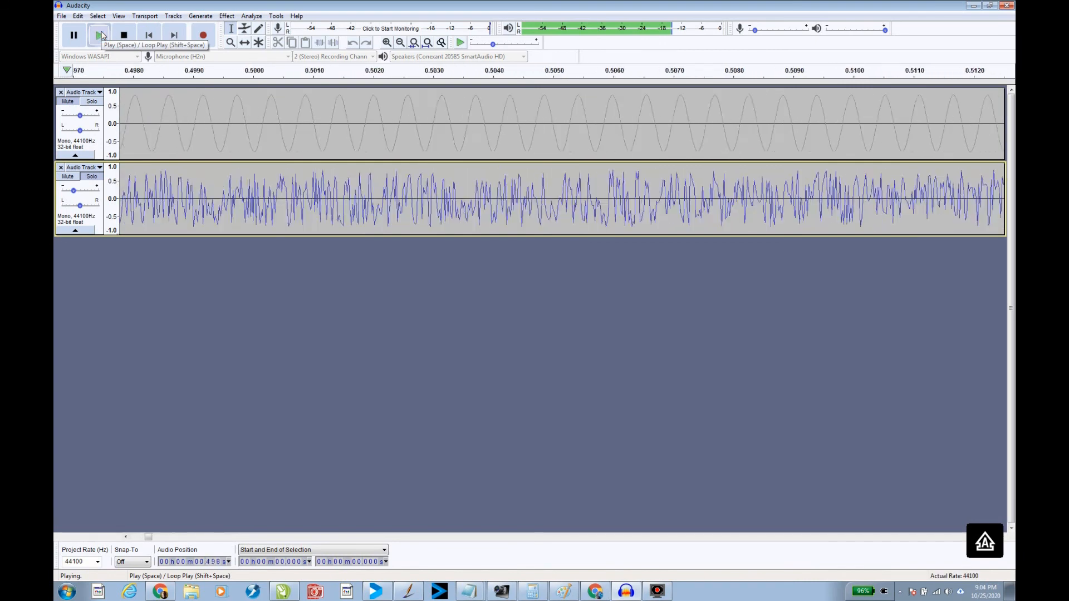
{"action": "left_click", "coordinate": [123, 35]}
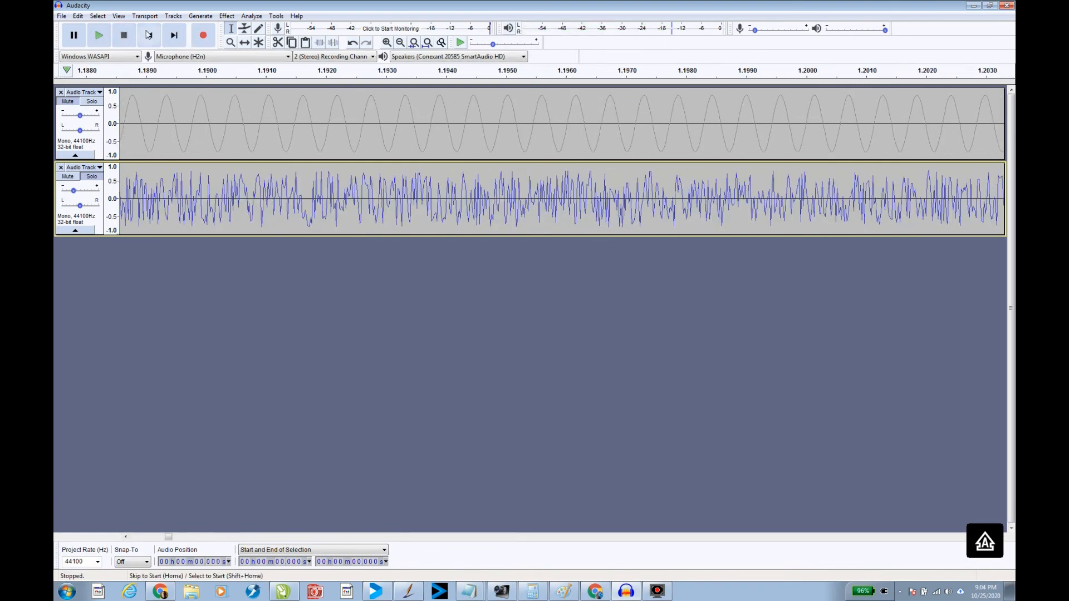
{"action": "left_click", "coordinate": [149, 35]}
Try to mix and render the tracks to a new track
{"action": "left_click", "coordinate": [184, 16]}
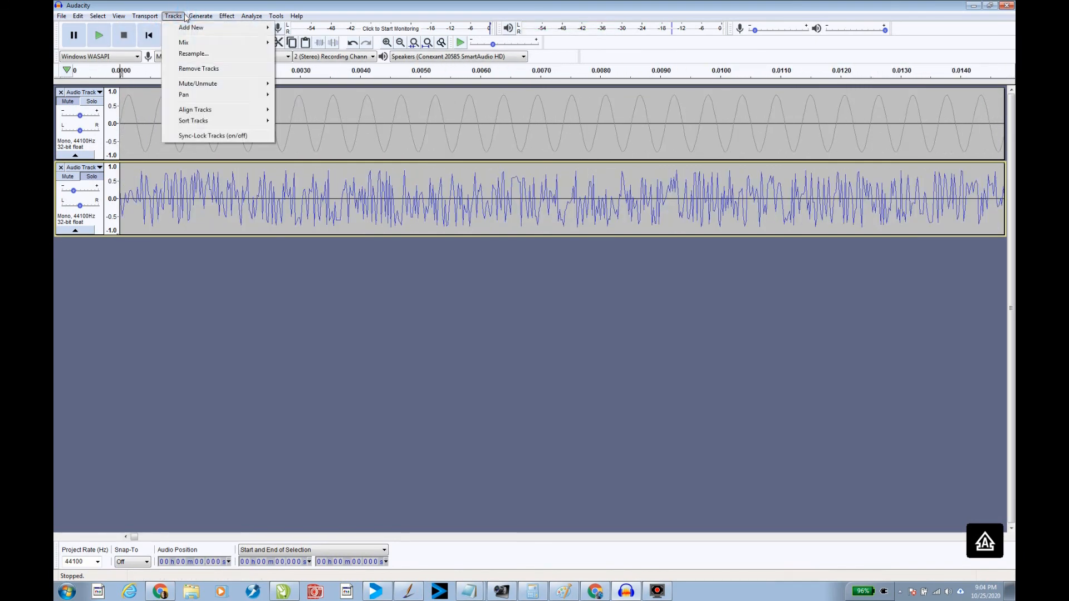
{"action": "mouse_move", "coordinate": [187, 44]}
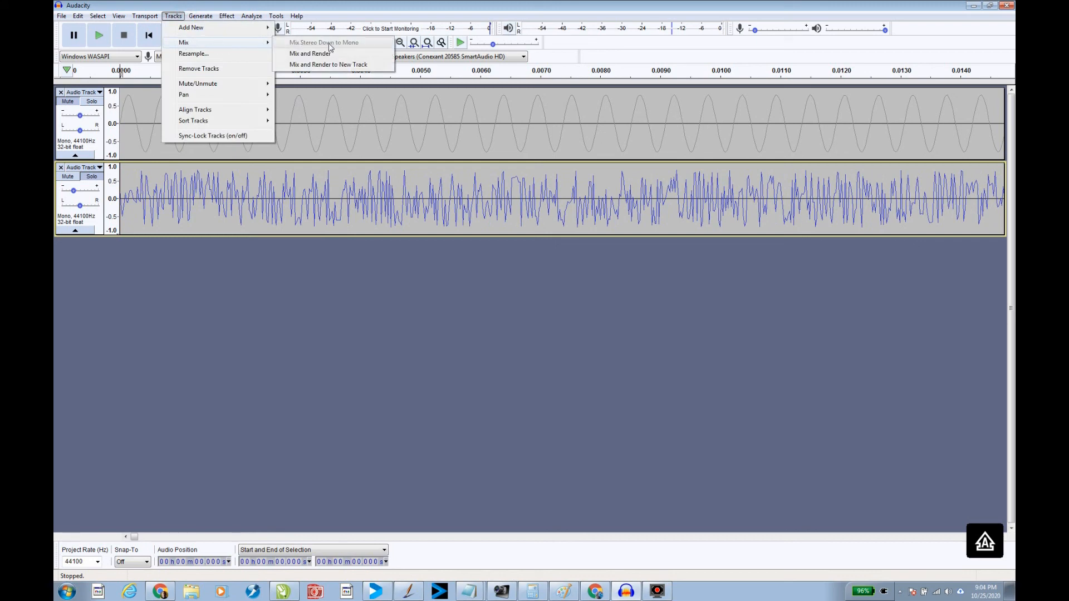
{"action": "left_click", "coordinate": [331, 66]}
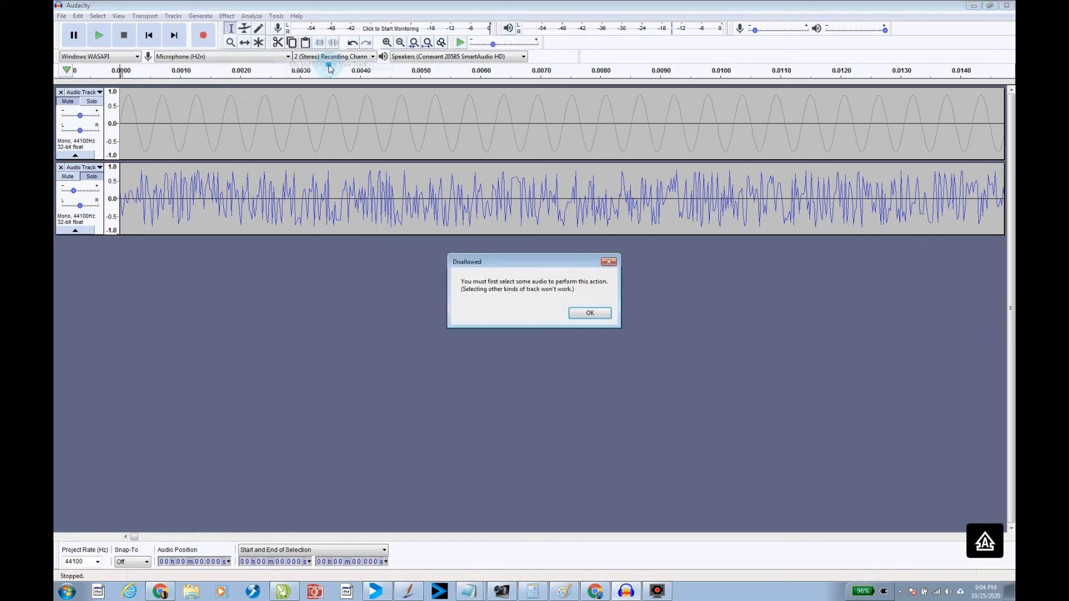
{"action": "left_click", "coordinate": [602, 316]}
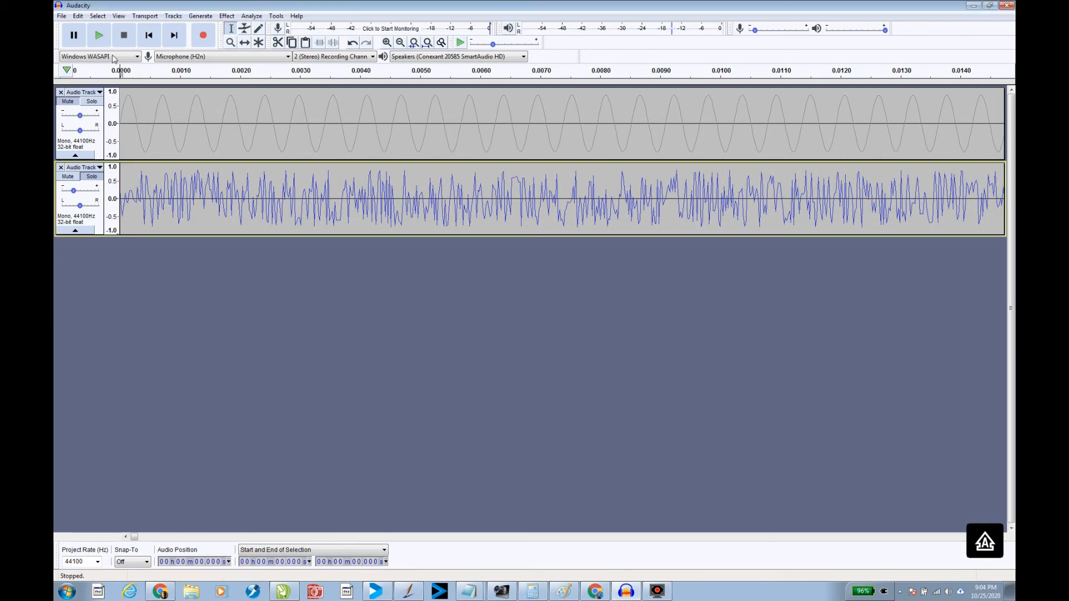
Select all audio and mix and render both tracks to a new track
{"action": "left_click", "coordinate": [96, 16]}
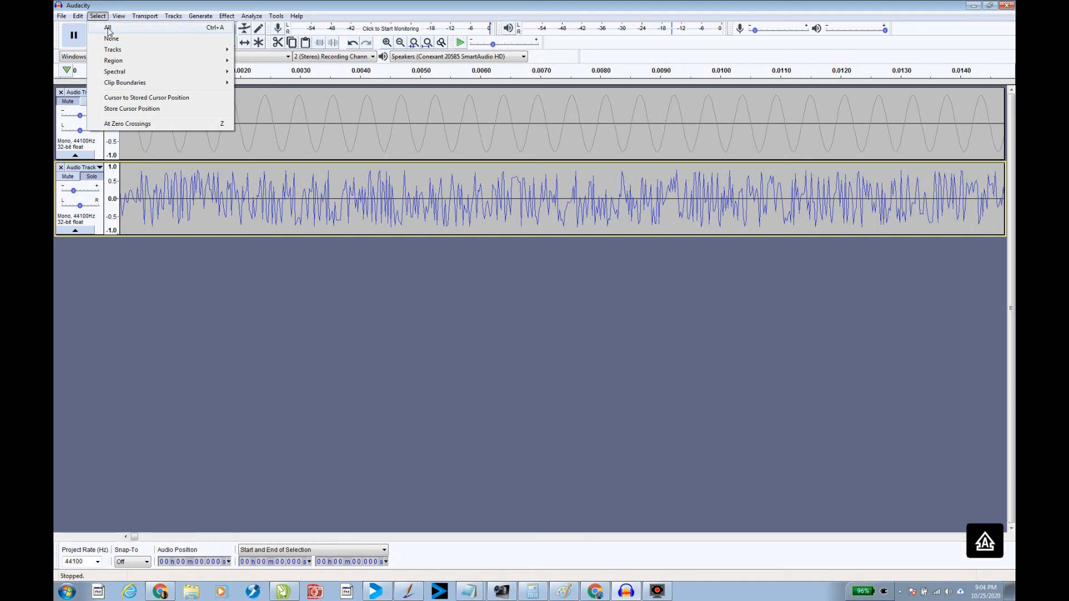
{"action": "left_click", "coordinate": [108, 28]}
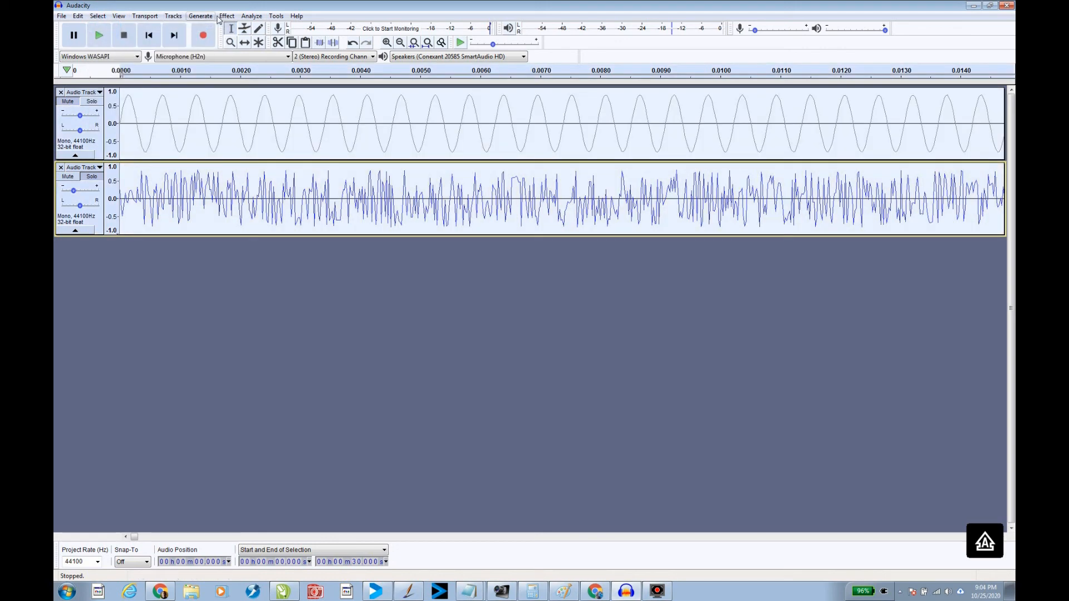
{"action": "left_click", "coordinate": [168, 17]}
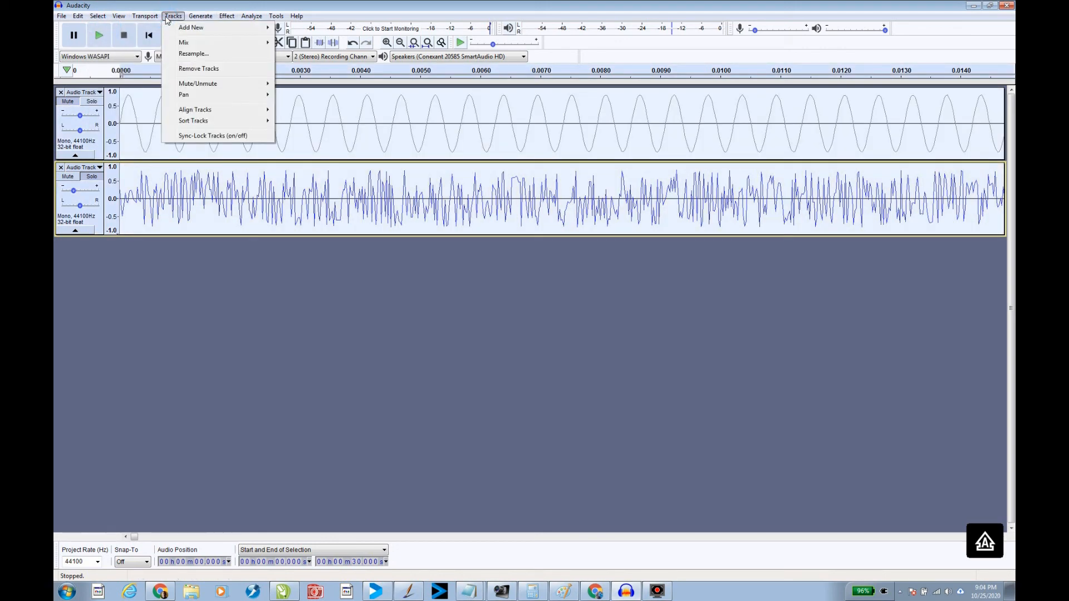
{"action": "mouse_move", "coordinate": [187, 43]}
{"action": "left_click", "coordinate": [330, 66]}
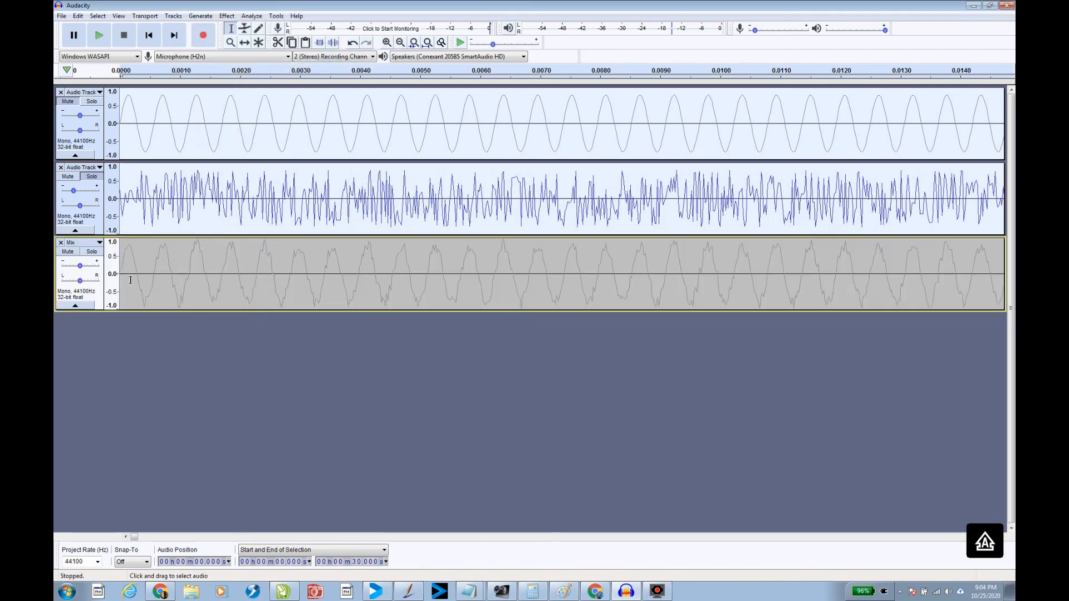
Solo and play the mixed track, then remove it
{"action": "left_click", "coordinate": [92, 251]}
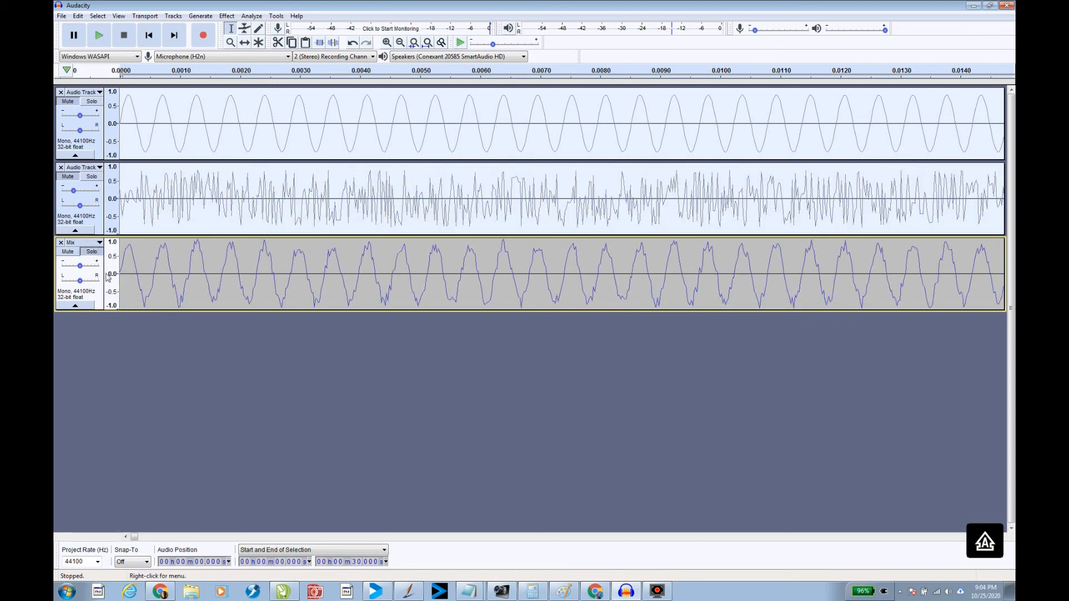
{"action": "left_click", "coordinate": [99, 37]}
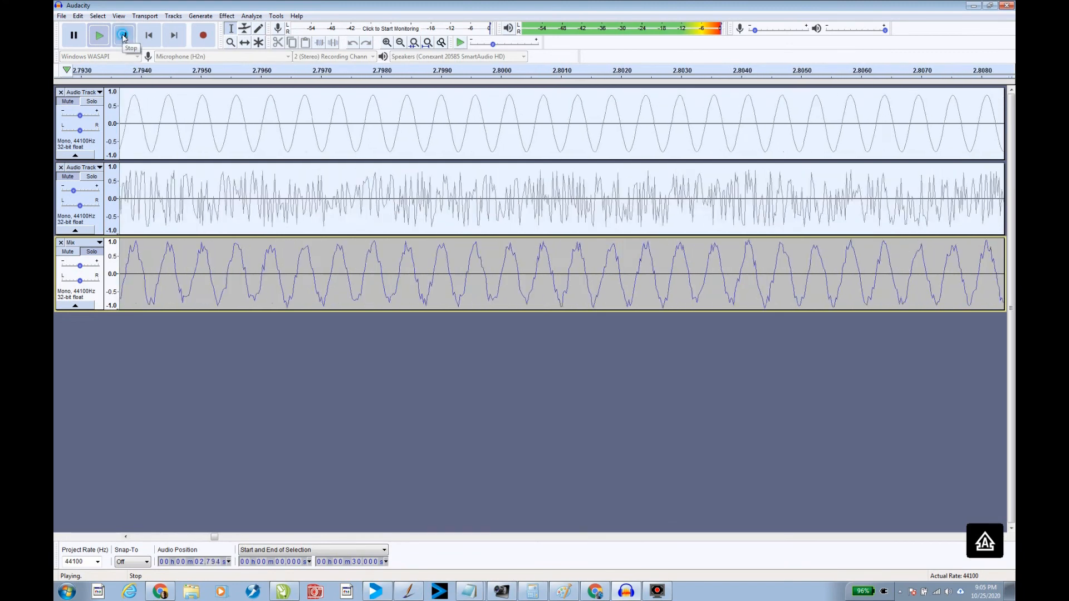
{"action": "left_click", "coordinate": [123, 36]}
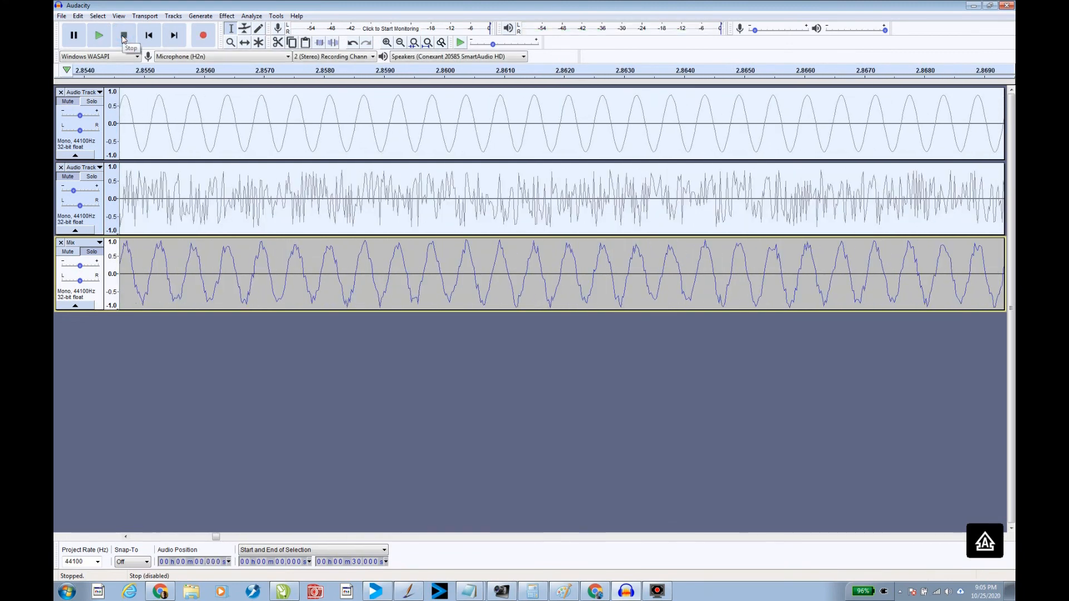
{"action": "left_click", "coordinate": [61, 243]}
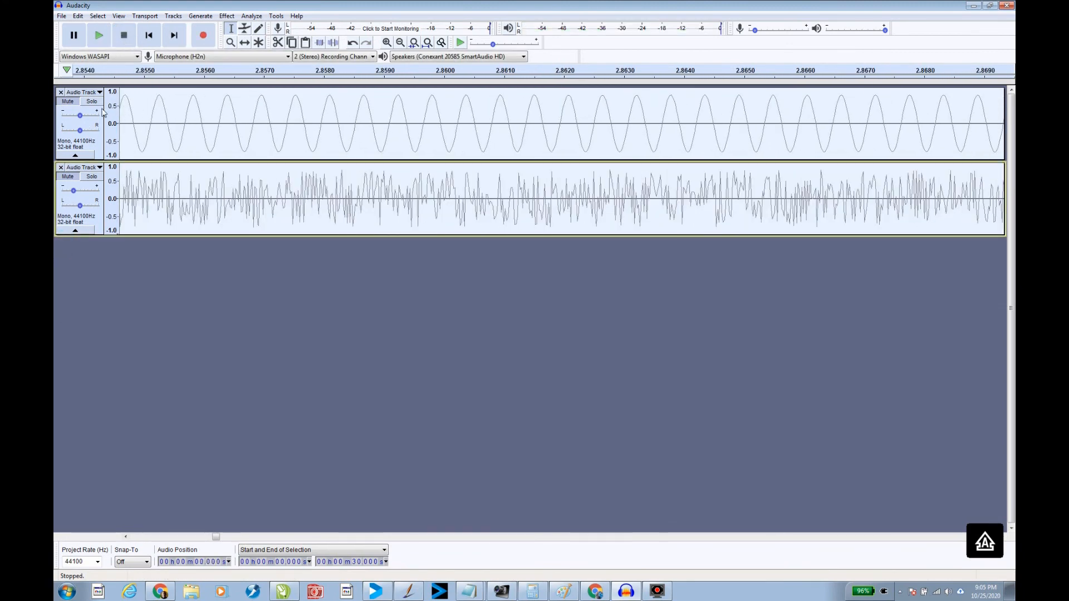
Set the noise track's gain to -2.0 dB and lower the sine track's gain
{"action": "left_click", "coordinate": [148, 36]}
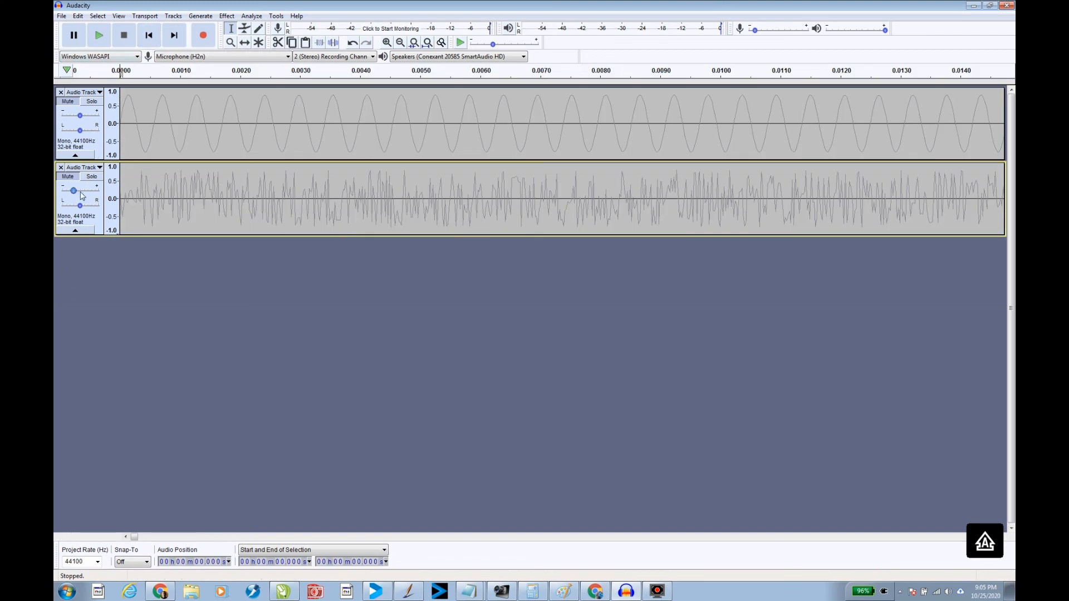
{"action": "left_click_drag", "start_coordinate": [76, 193], "coordinate": [82, 193]}
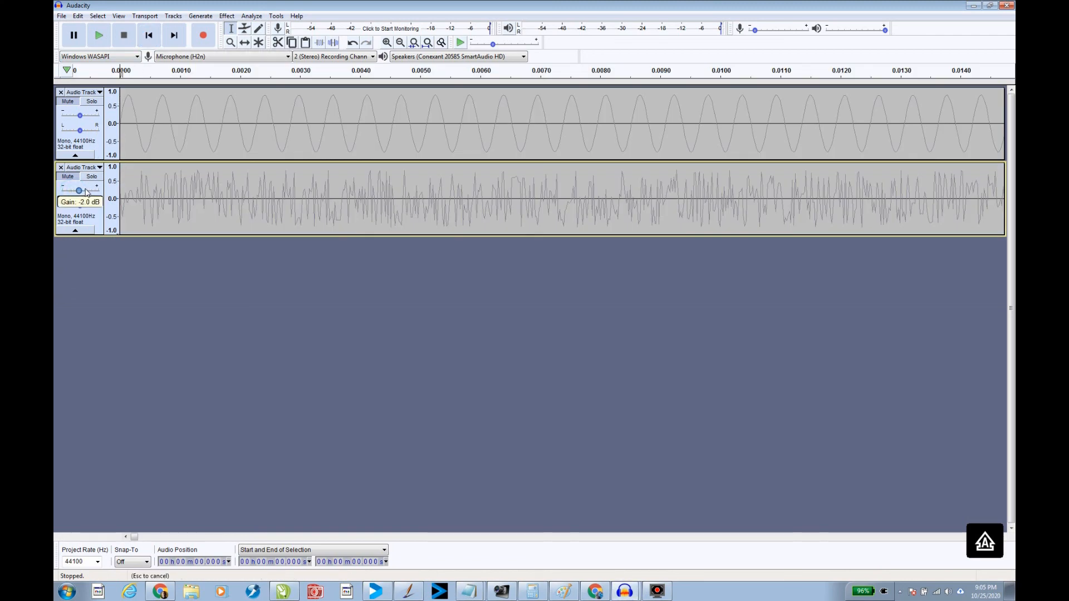
{"action": "left_click_drag", "start_coordinate": [87, 192], "coordinate": [88, 192]}
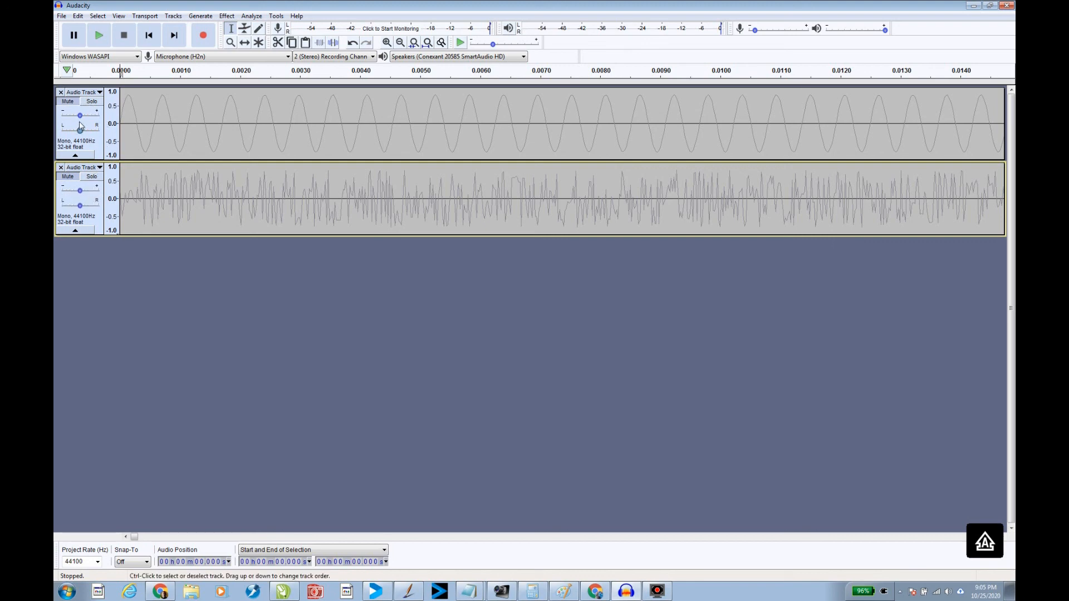
{"action": "left_click_drag", "start_coordinate": [81, 118], "coordinate": [71, 118]}
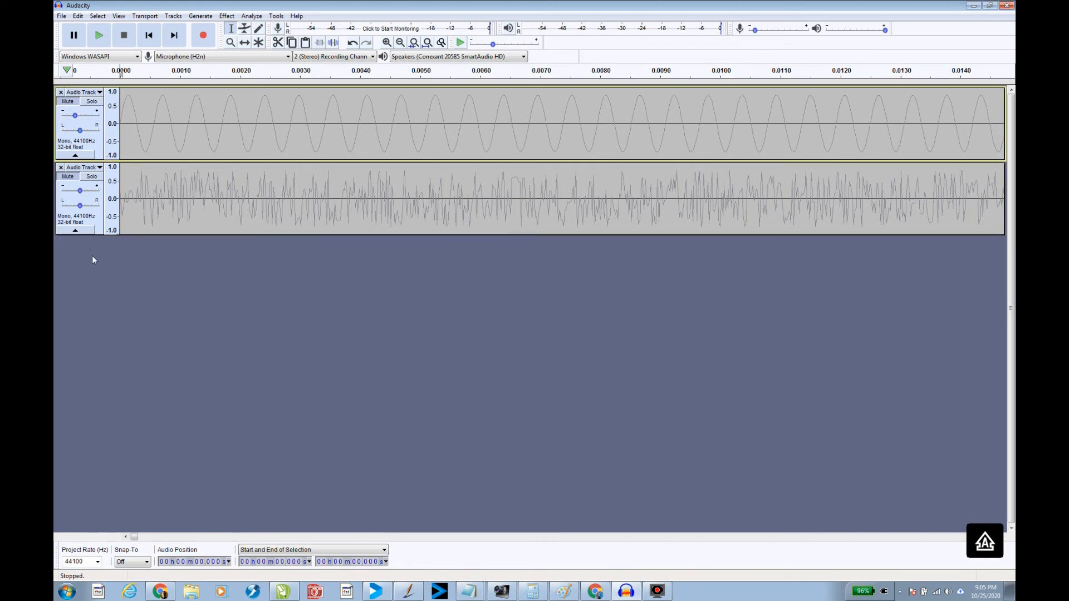
Mix and render the sine and noise tracks to a new track
{"action": "left_click", "coordinate": [173, 16]}
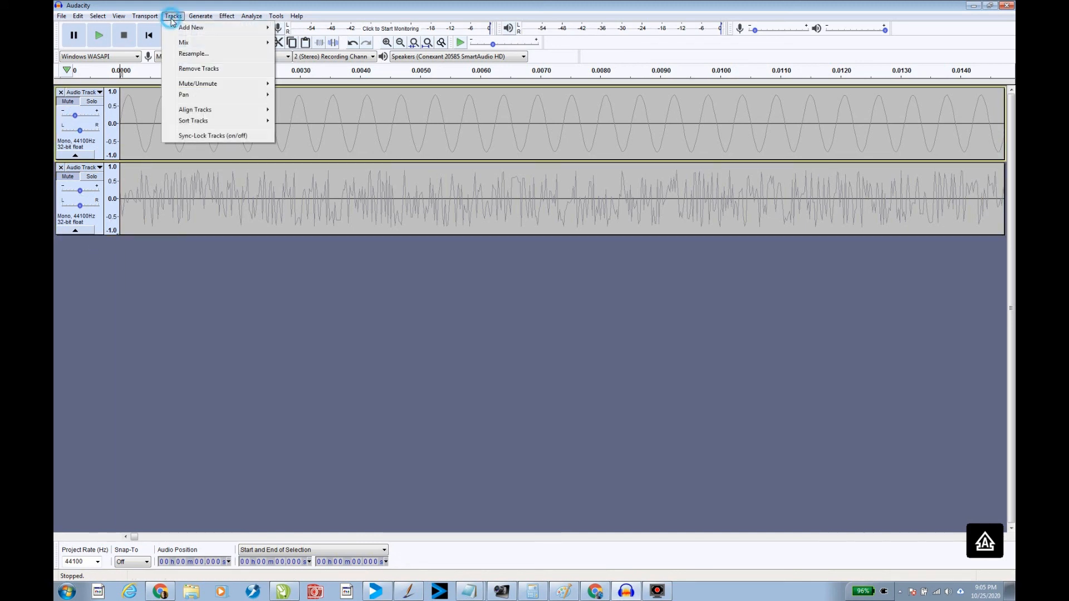
{"action": "left_click", "coordinate": [182, 43]}
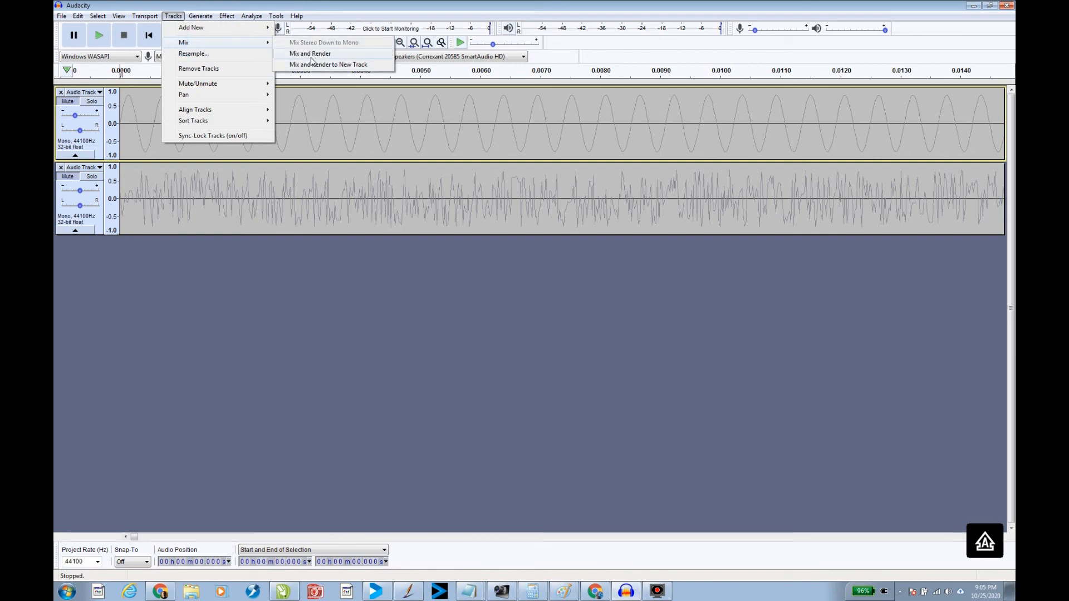
{"action": "left_click", "coordinate": [372, 65]}
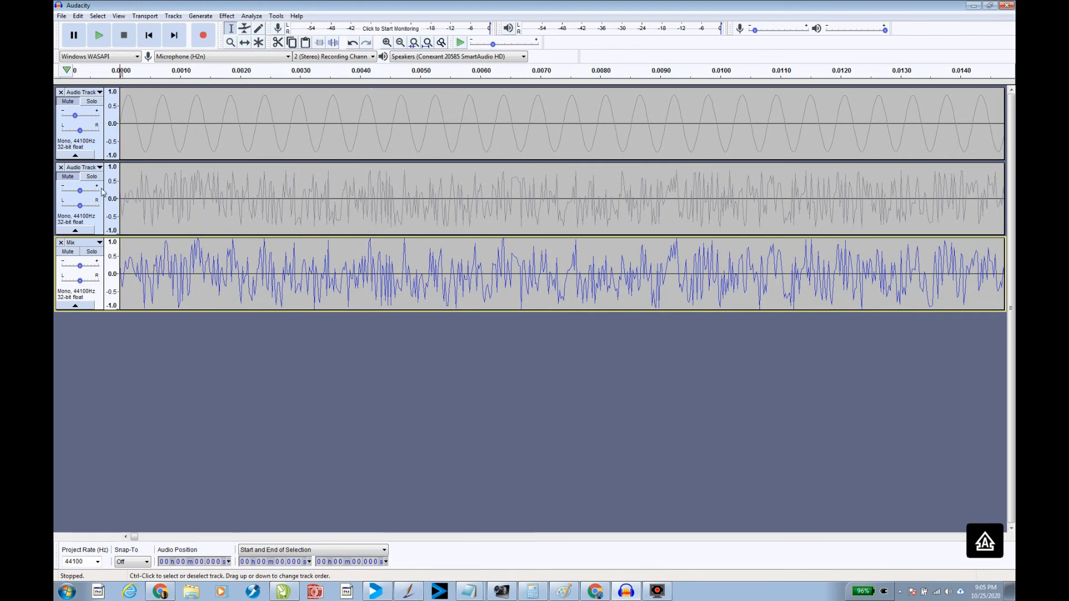
Solo the mixed track and play it back
{"action": "left_click", "coordinate": [89, 253]}
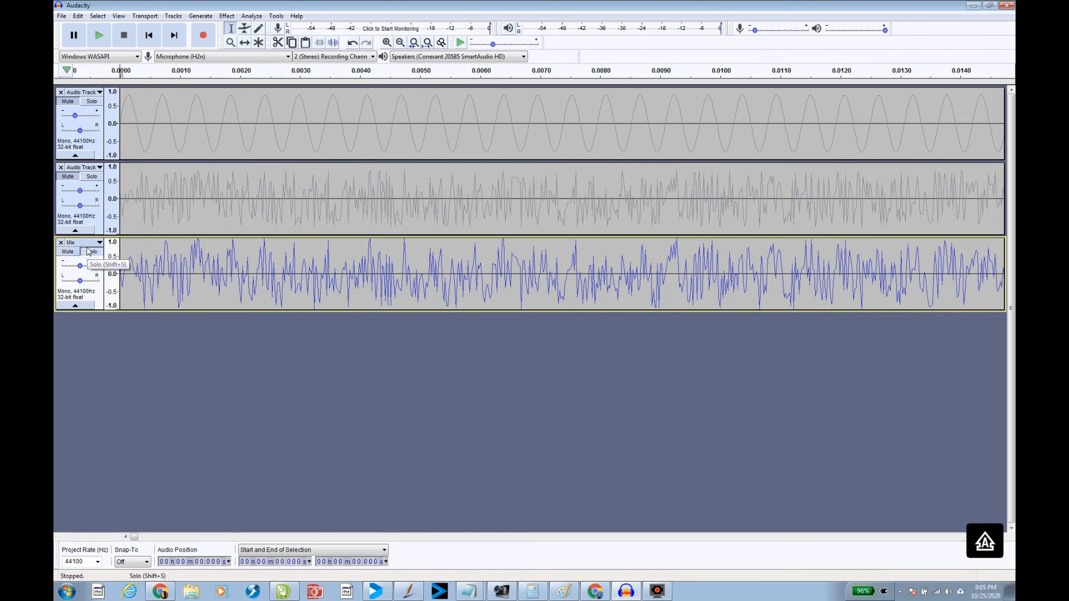
{"action": "left_click", "coordinate": [100, 39]}
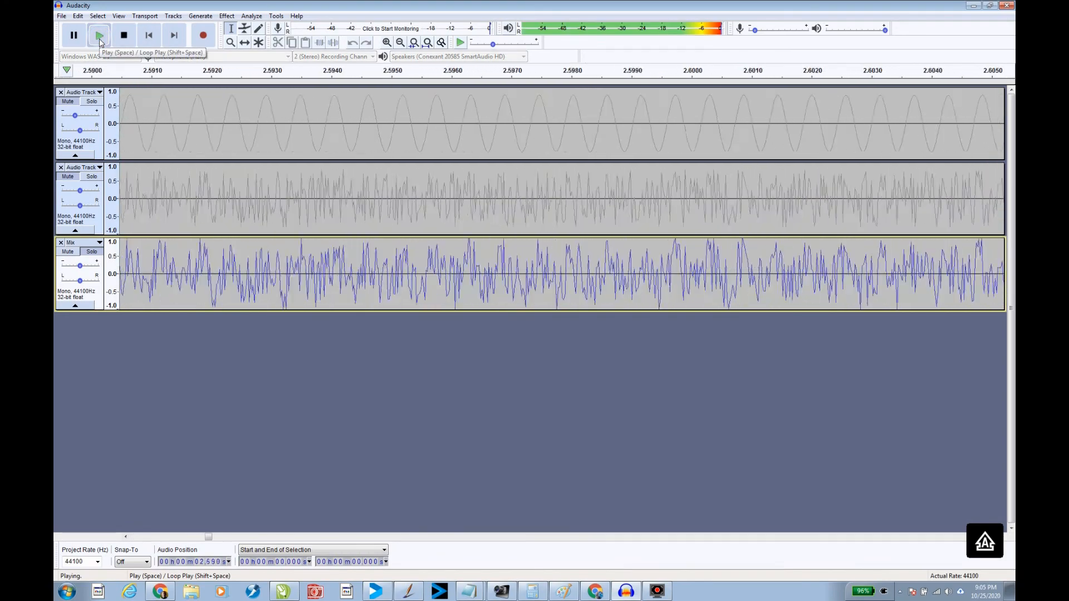
{"action": "left_click", "coordinate": [100, 39]}
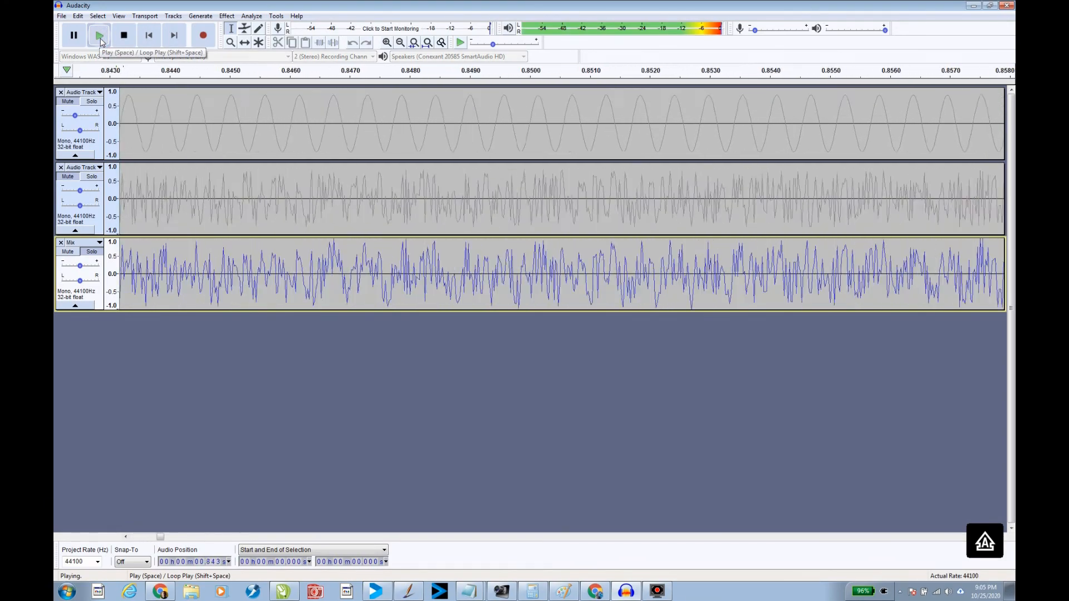
{"action": "left_click", "coordinate": [123, 35]}
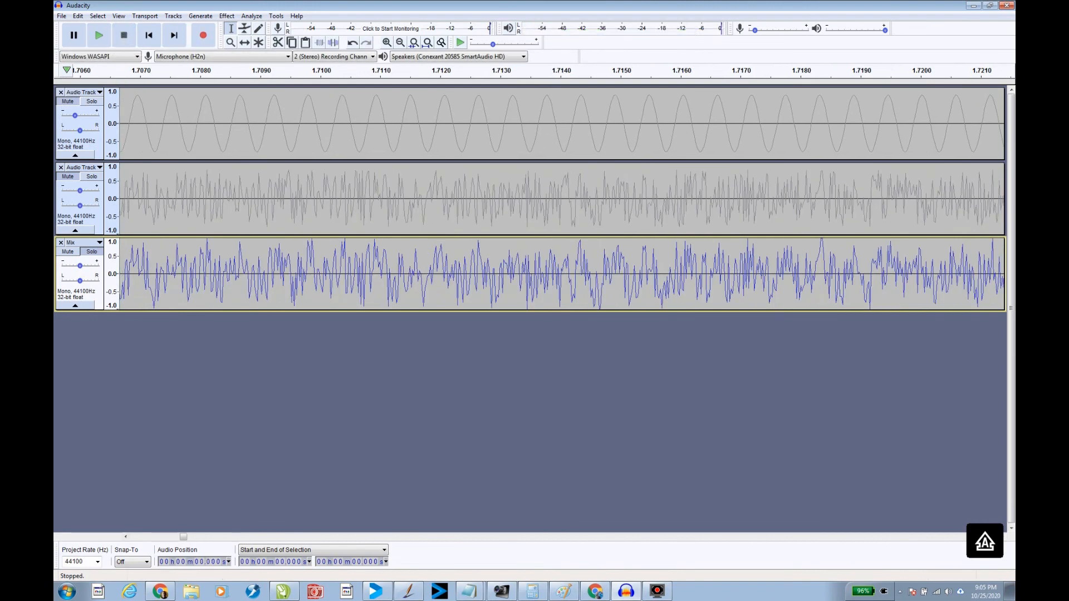